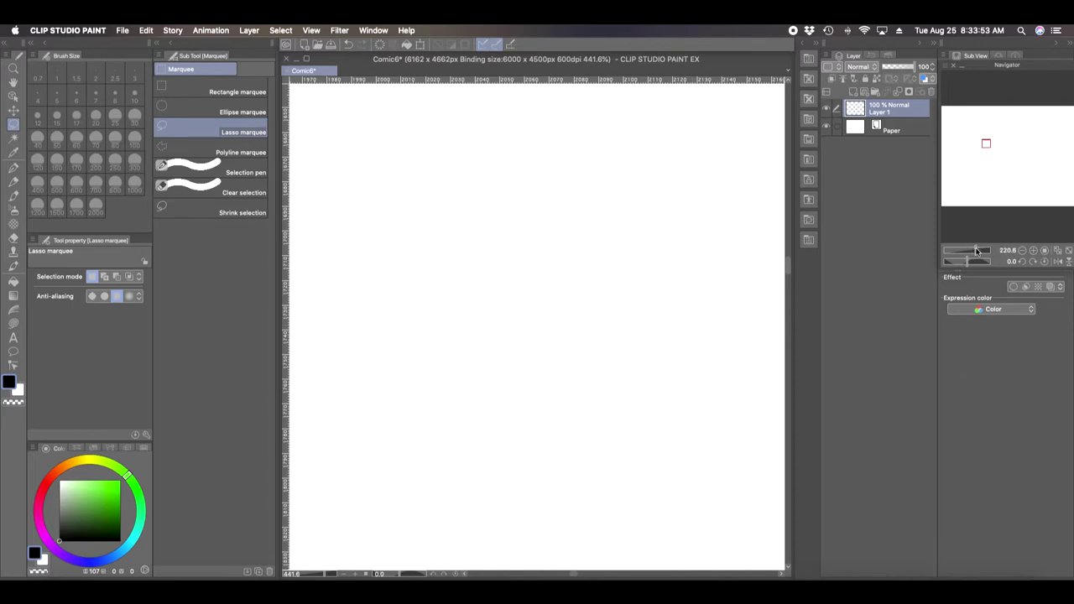
Fit the whole blank landscape page in the window and select the G-pen
left_click_drag(978, 250, 968, 251)
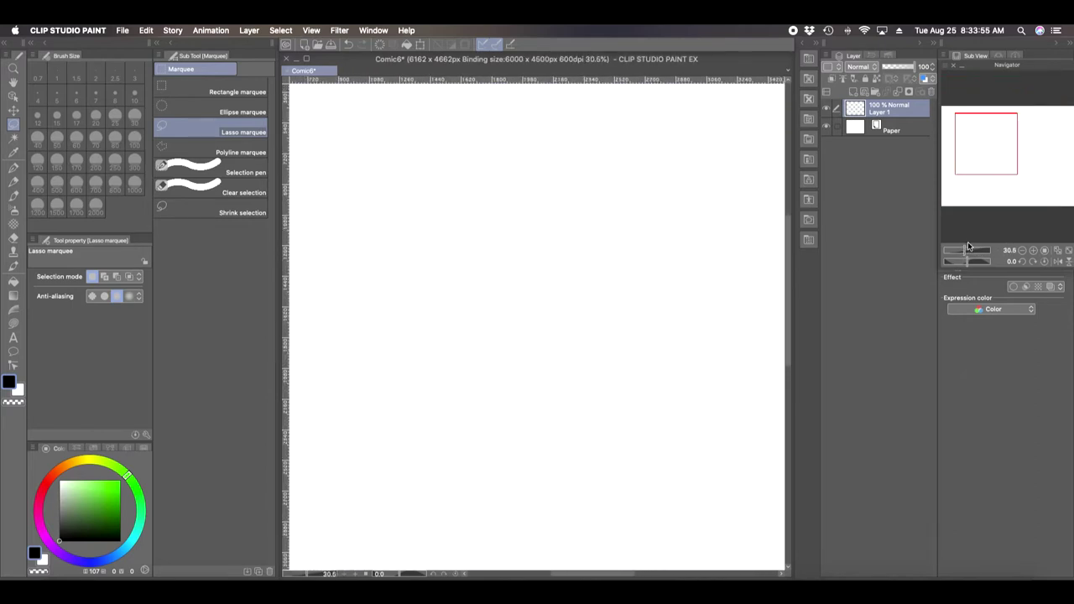
left_click(1067, 251)
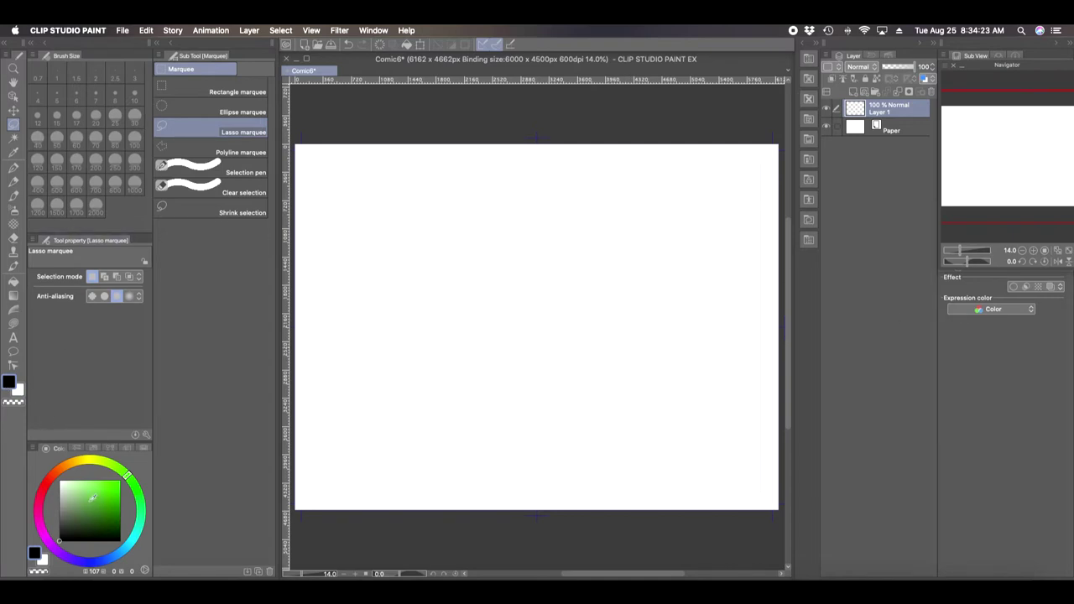
left_click(13, 166)
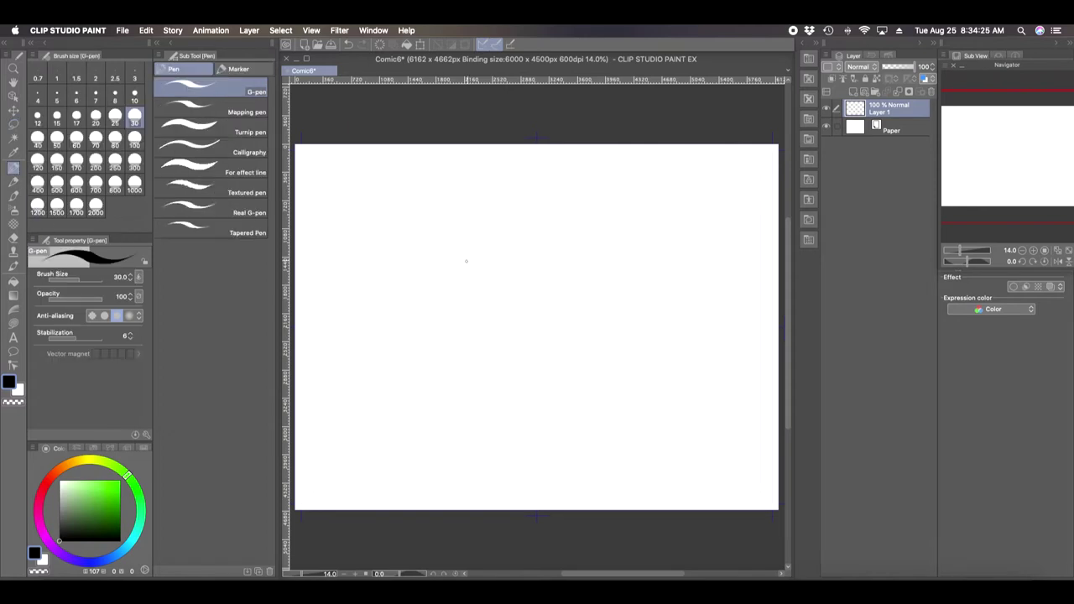
Draw a cartoon face on Layer 1: round head, two eyes, nose and a one-tooth grin
mouse_move(468, 226)
left_mouse_down()
mouse_move(452, 278)
mouse_move(525, 245)
mouse_move(453, 234)
mouse_move(476, 241)
mouse_move(471, 250)
mouse_move(496, 243)
mouse_move(492, 275)
left_mouse_up()
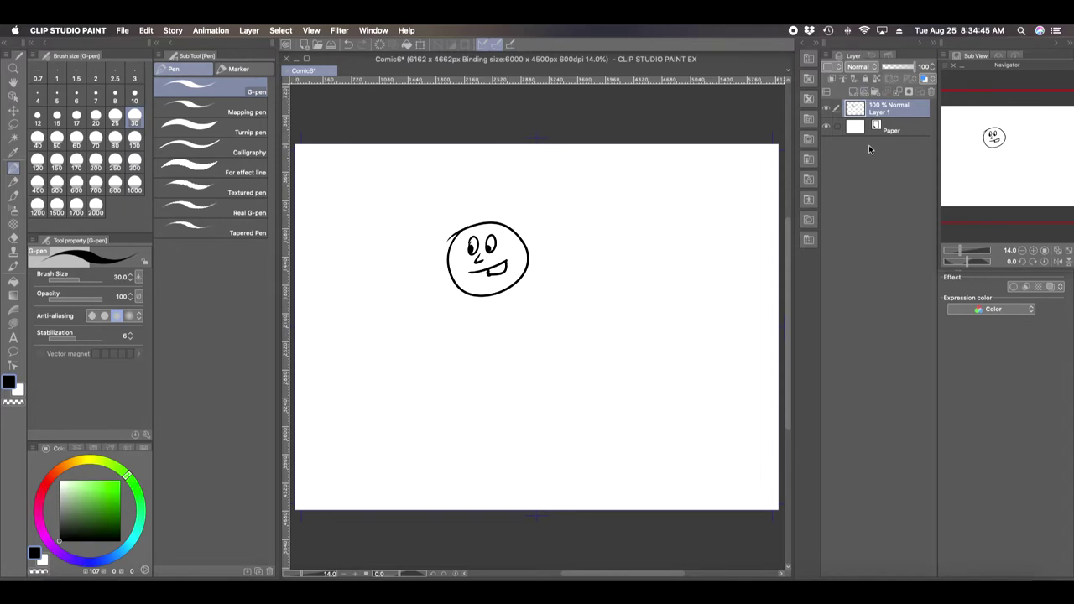
Add vector Layer 2 and draw a freehand circle to the right of the face
left_click(864, 89)
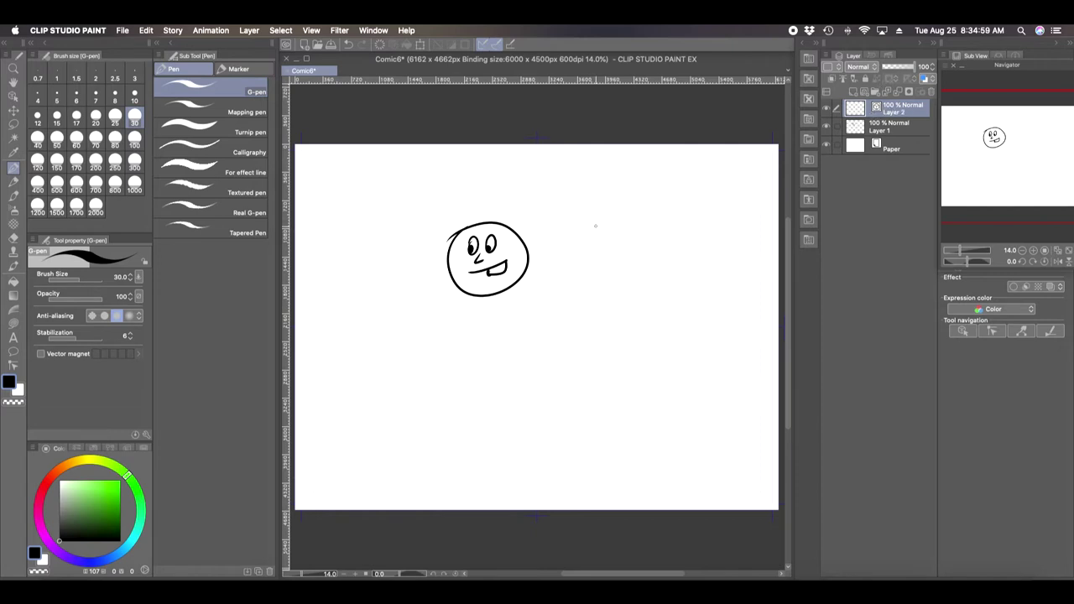
mouse_move(595, 226)
left_mouse_down()
mouse_move(576, 245)
mouse_move(606, 272)
mouse_move(598, 226)
left_mouse_up()
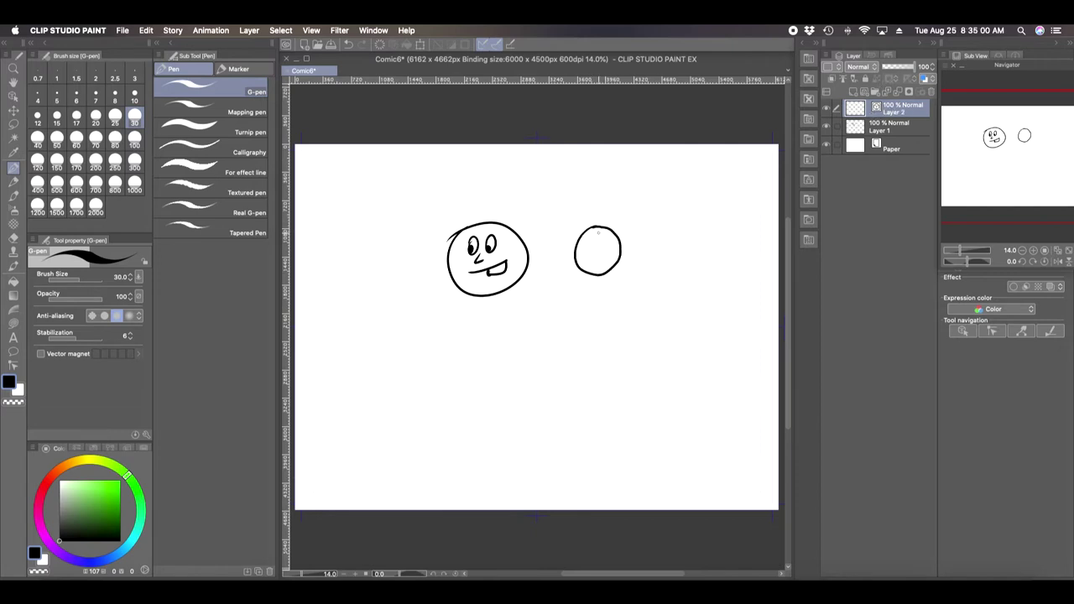
left_click(972, 333)
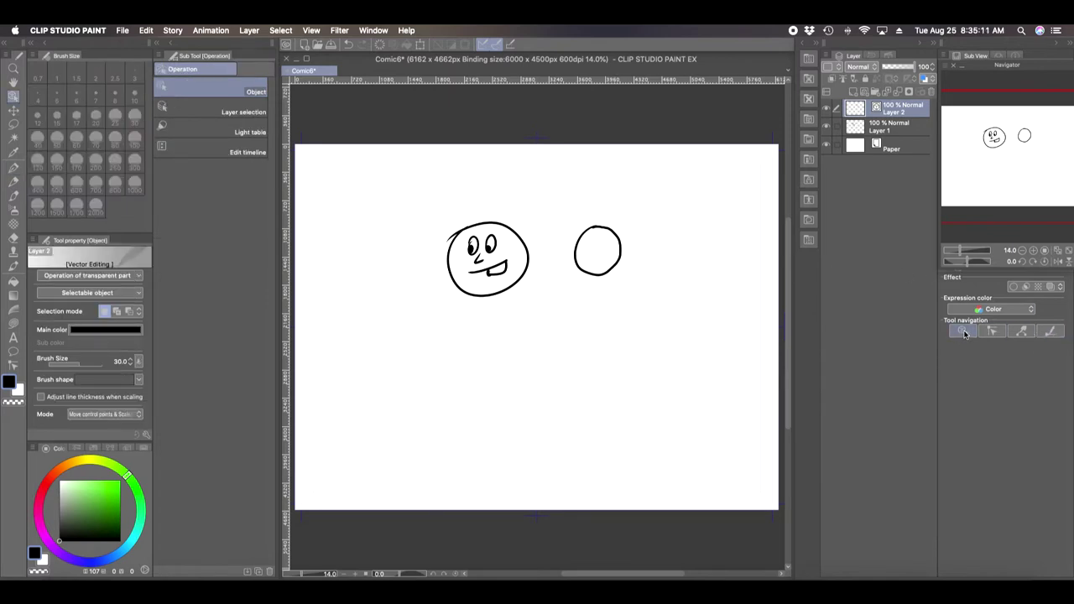
Select the circle, zoom in, and push its right side into a squared notch
left_click(615, 268)
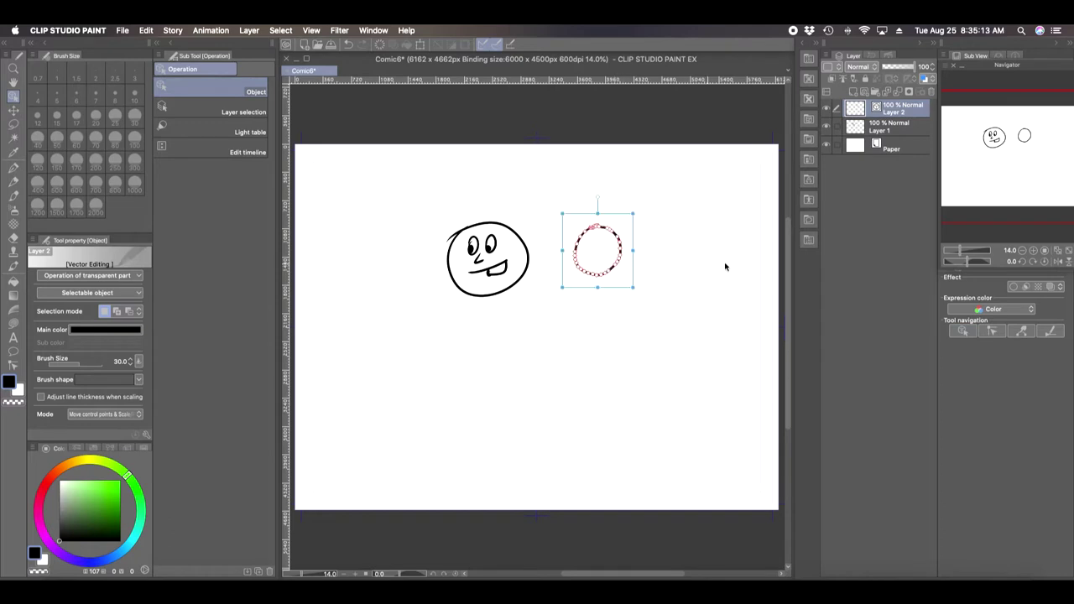
left_click_drag(966, 251, 969, 249)
scroll(598, 208, "up", 5)
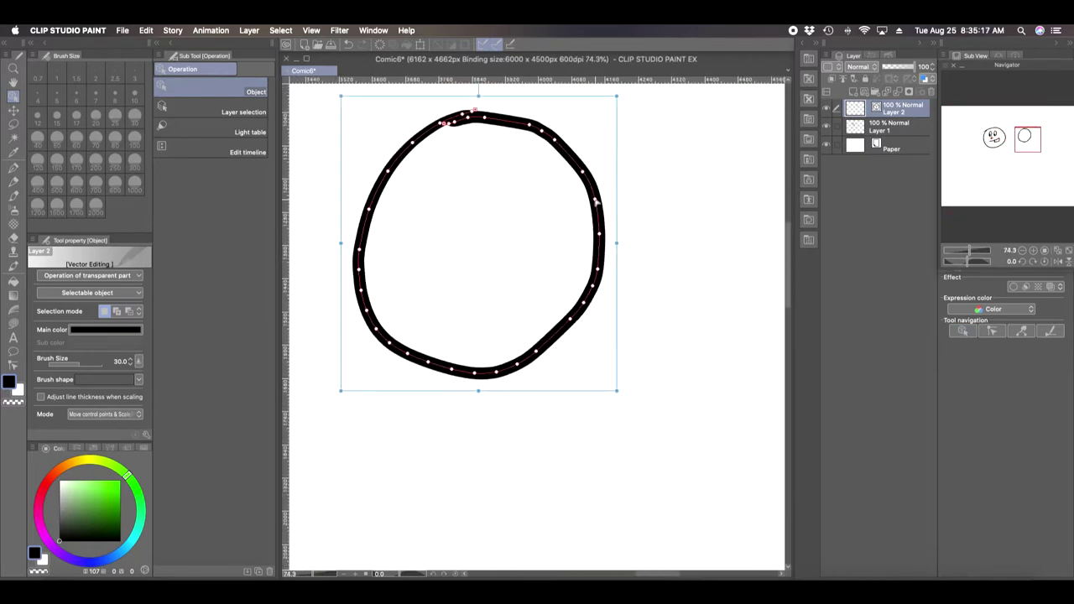
left_click_drag(597, 207, 546, 287)
left_click_drag(558, 219, 543, 201)
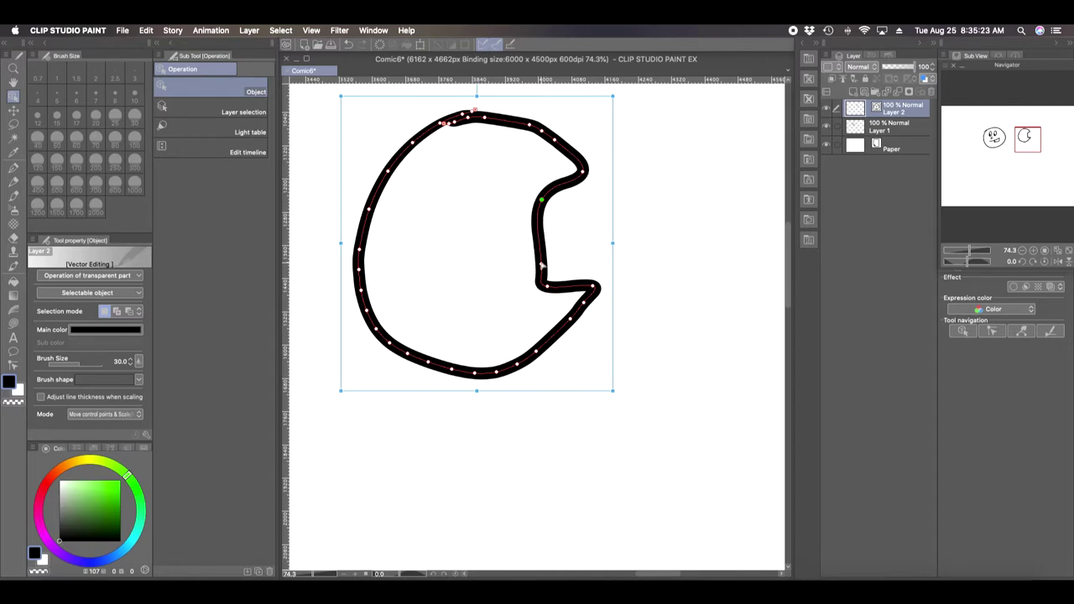
left_click_drag(541, 263, 522, 239)
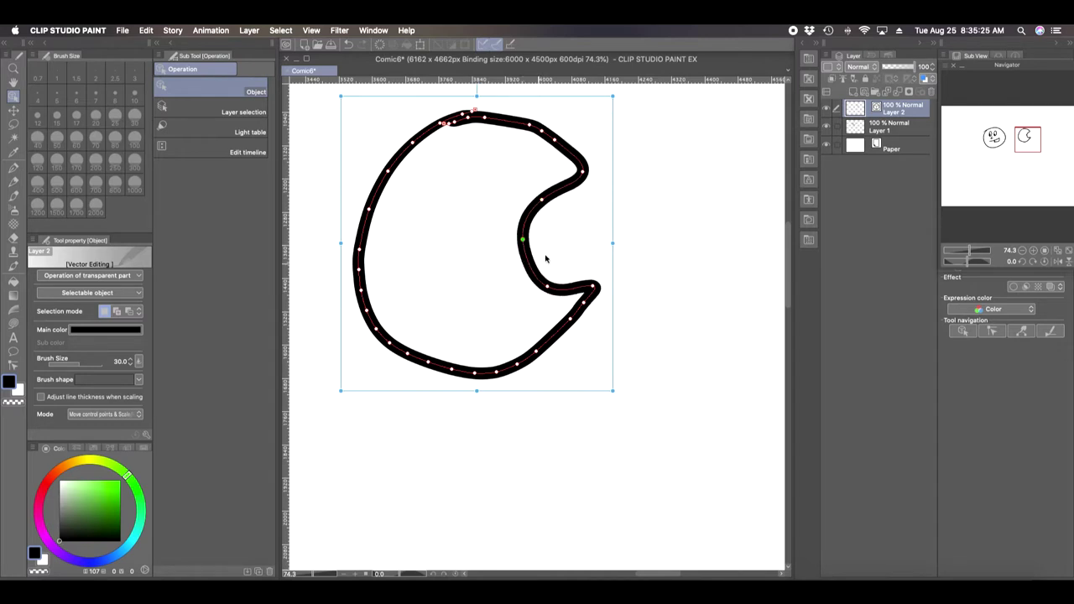
Reshape the notch's top and lower edges, zoom back out, and delete Layer 2
left_click_drag(583, 173, 589, 149)
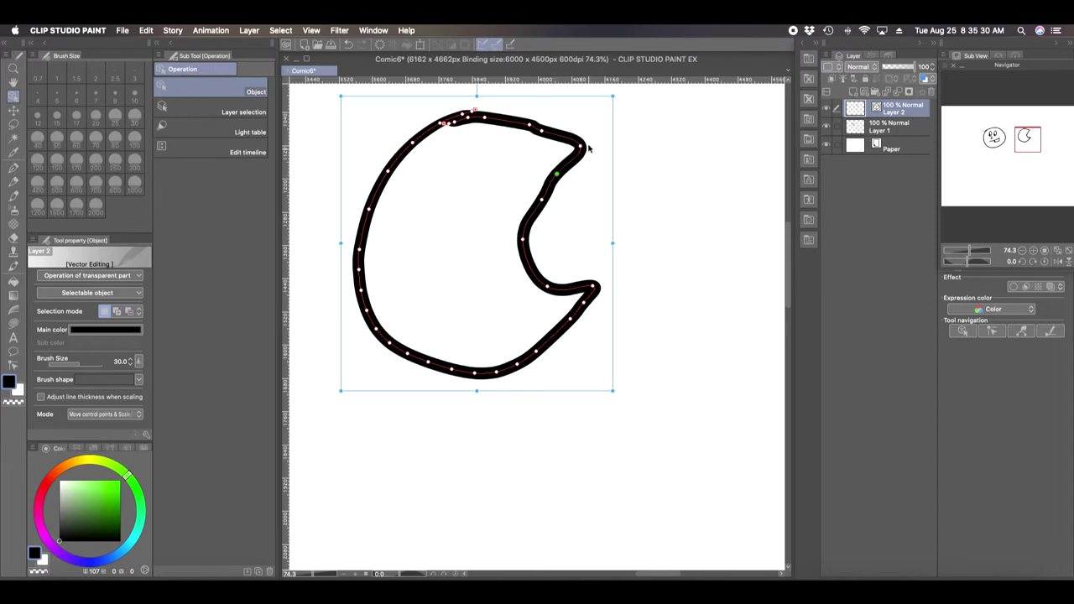
left_click(586, 290)
left_click_drag(586, 289, 547, 275)
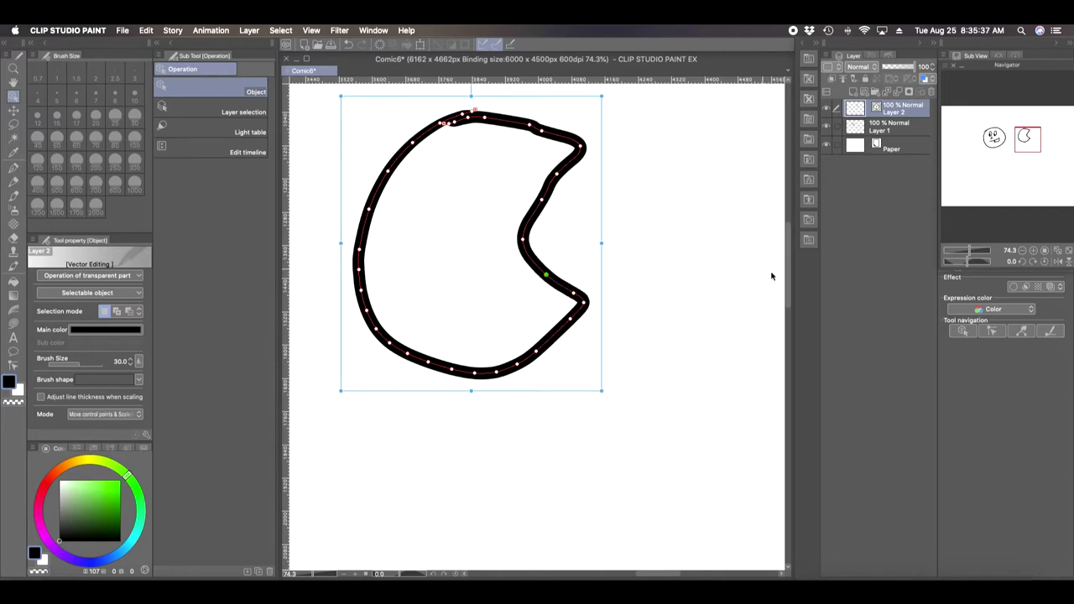
left_click_drag(965, 254, 956, 257)
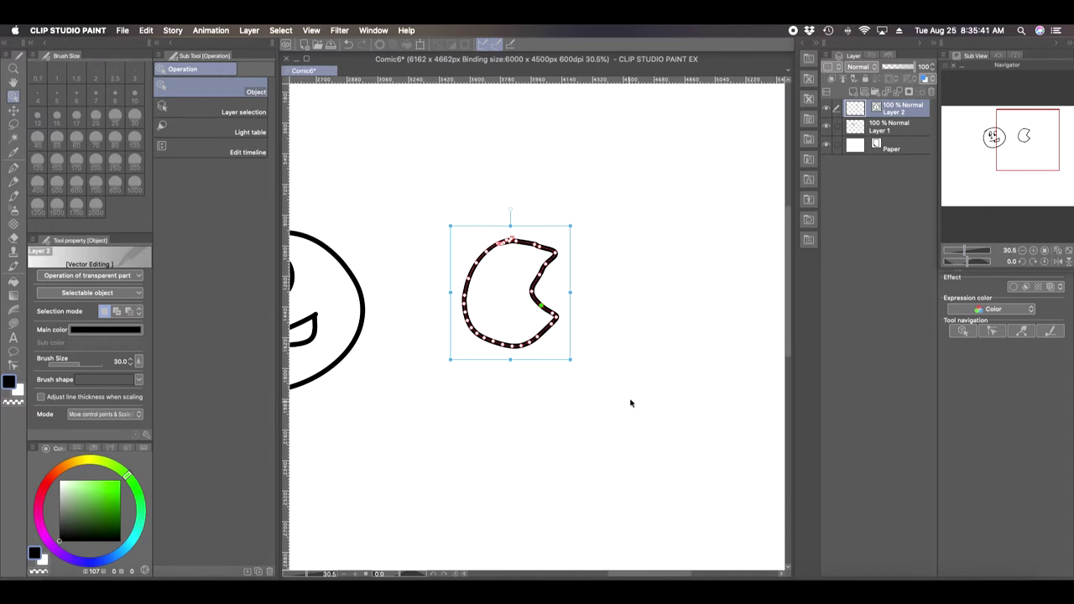
left_click(930, 93)
Confirm deleting Layer 2, frame the face, and hide the Paper layer to show transparency
left_click(597, 246)
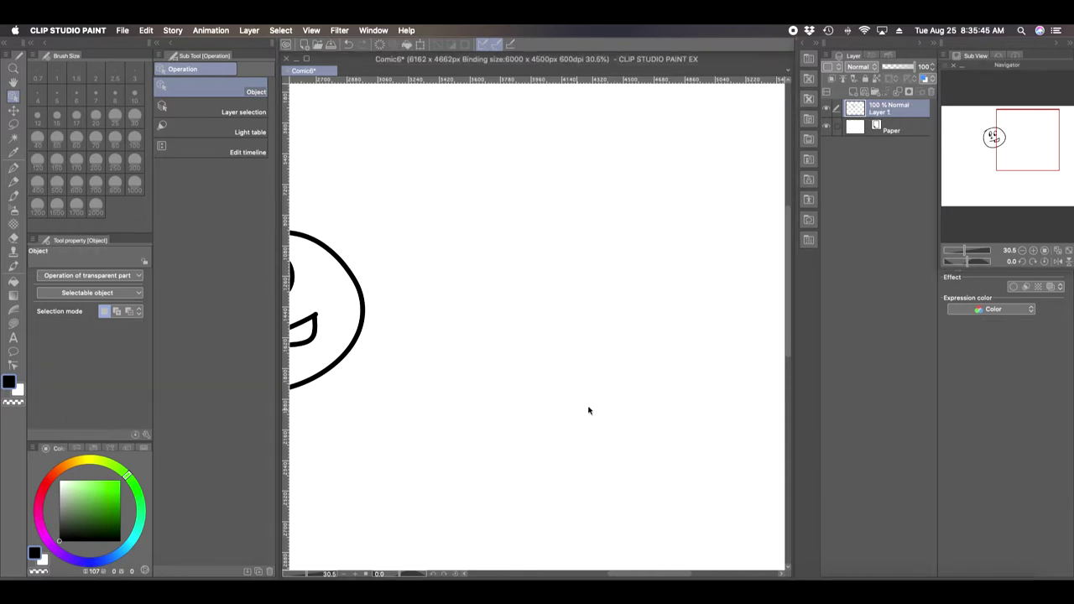
left_click_drag(1020, 160, 1004, 162)
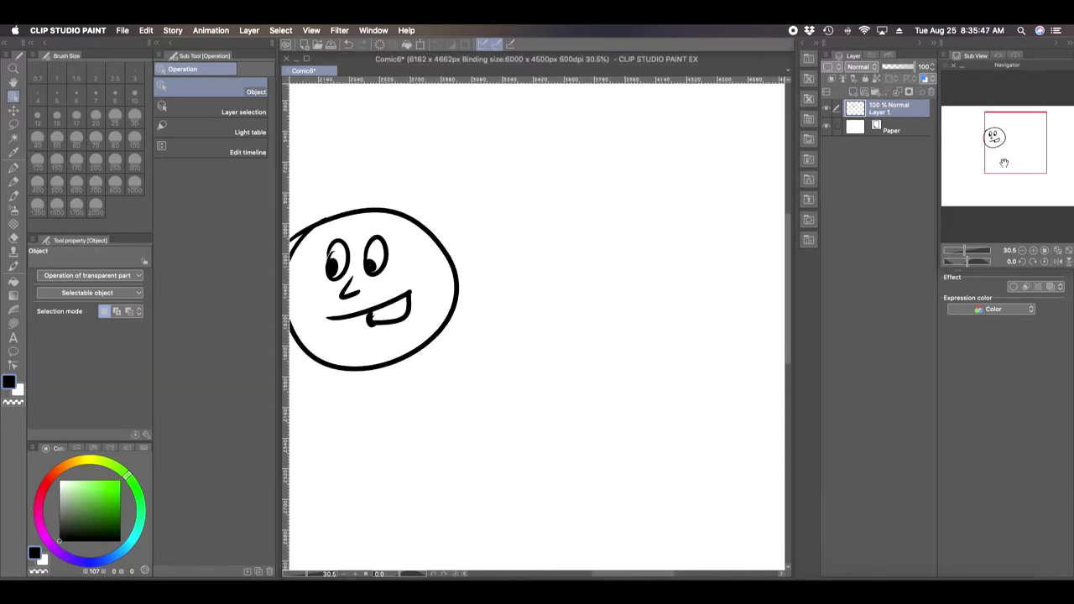
left_click_drag(964, 250, 962, 250)
left_click_drag(986, 193, 982, 199)
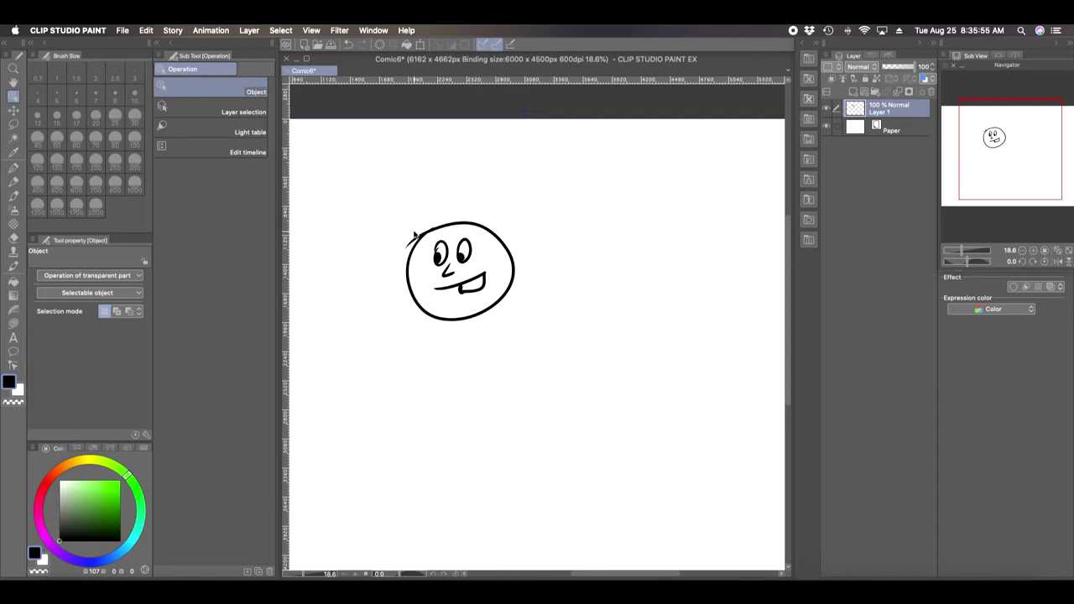
left_click(828, 127)
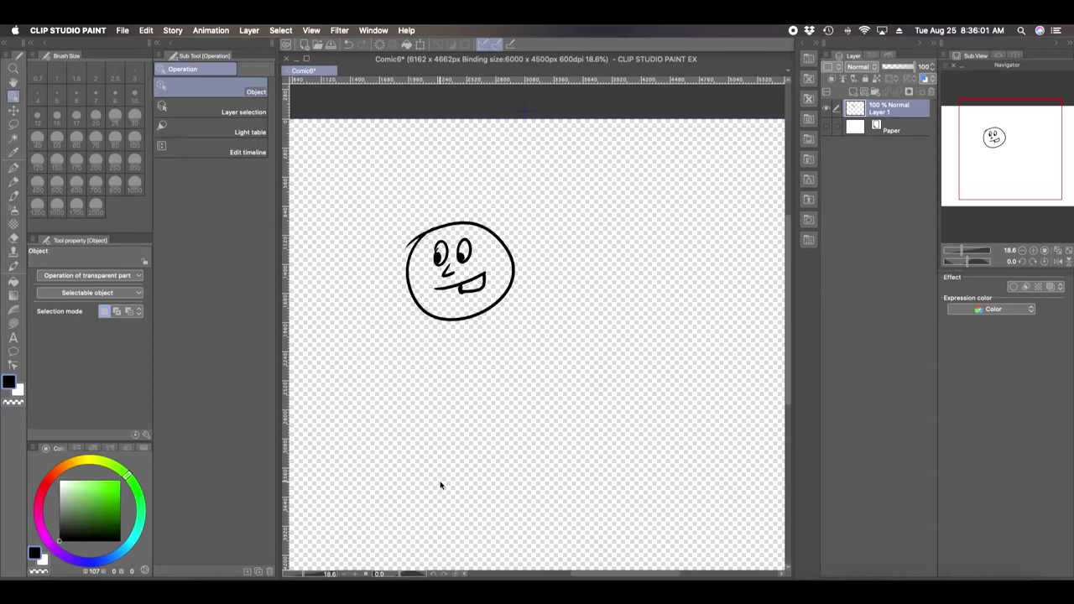
Set Convert Layer to make a Vector layer with Normal blending, and open its vector settings
left_click(253, 33)
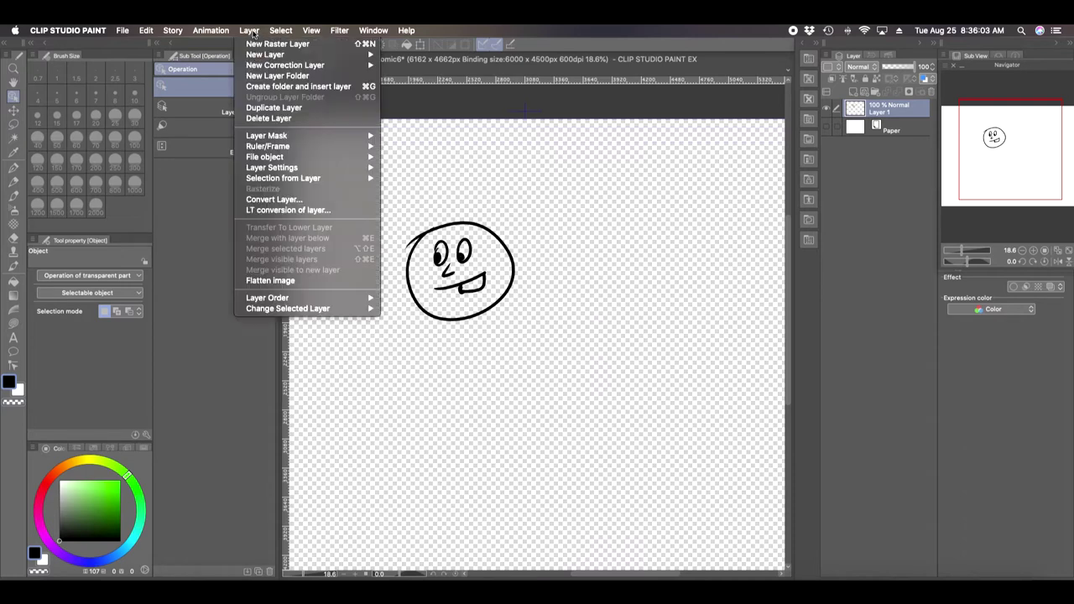
left_click(290, 201)
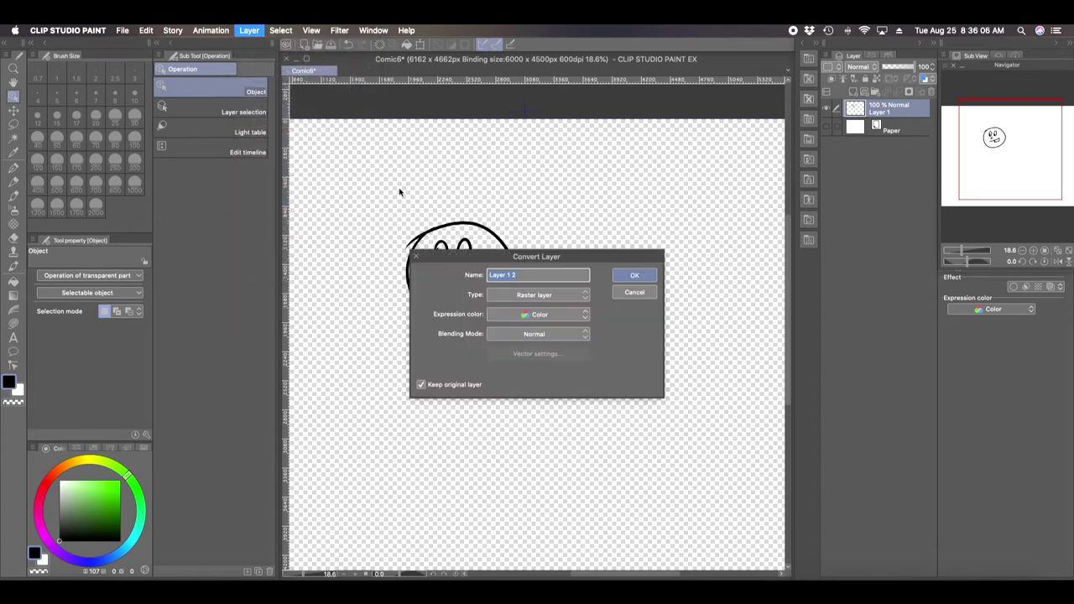
left_click(554, 295)
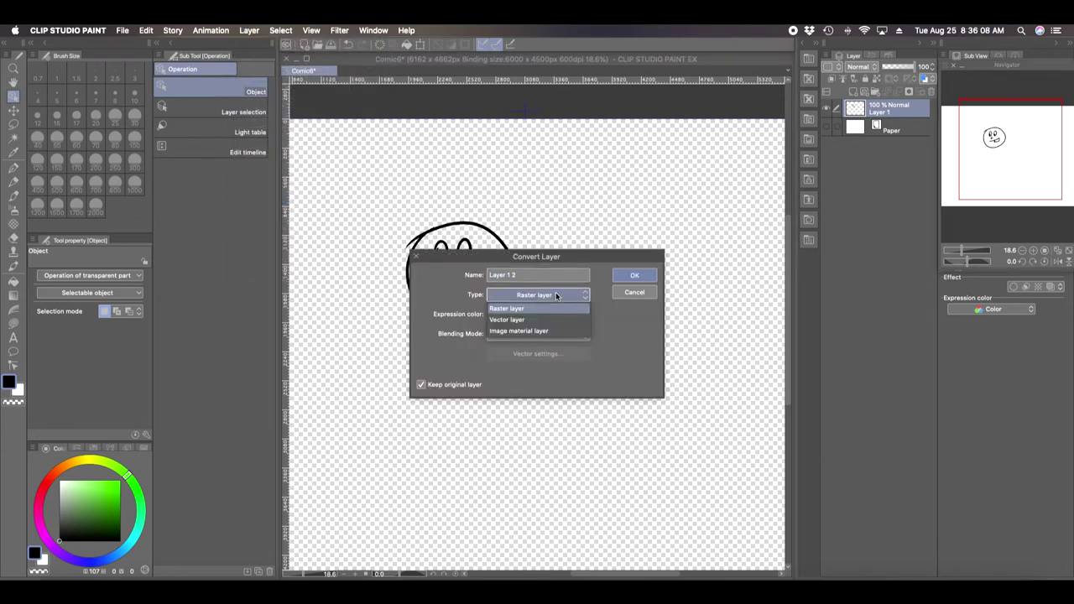
left_click(514, 321)
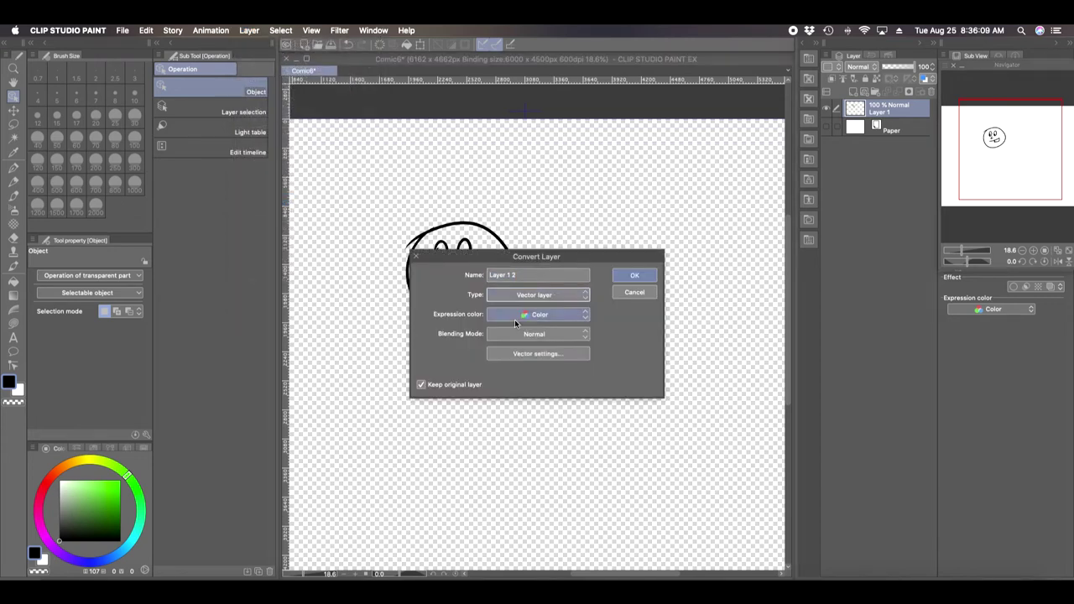
left_click(565, 336)
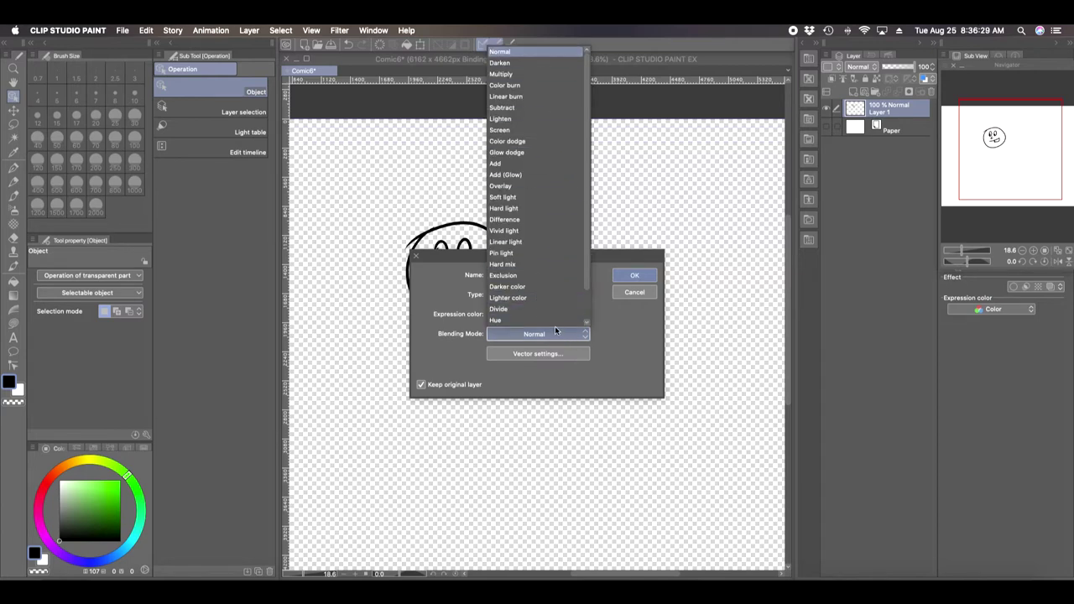
left_click(554, 333)
left_click(541, 355)
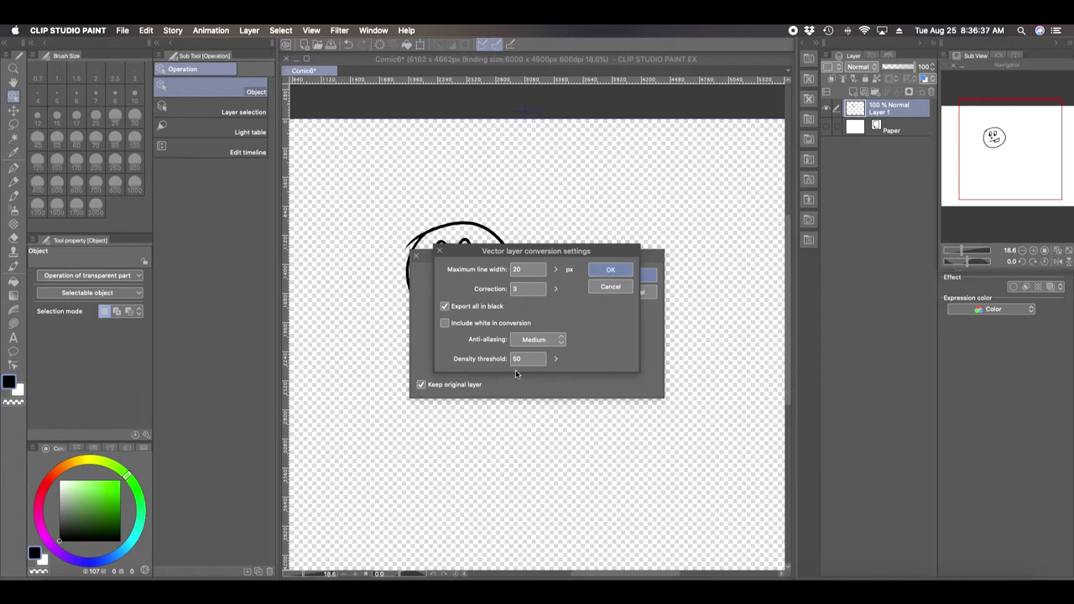
After trying None, Weak and Strong, keep Medium anti-aliasing and create vector Layer 1 2
left_click(554, 339)
left_click(544, 352)
left_click(546, 341)
left_click(547, 340)
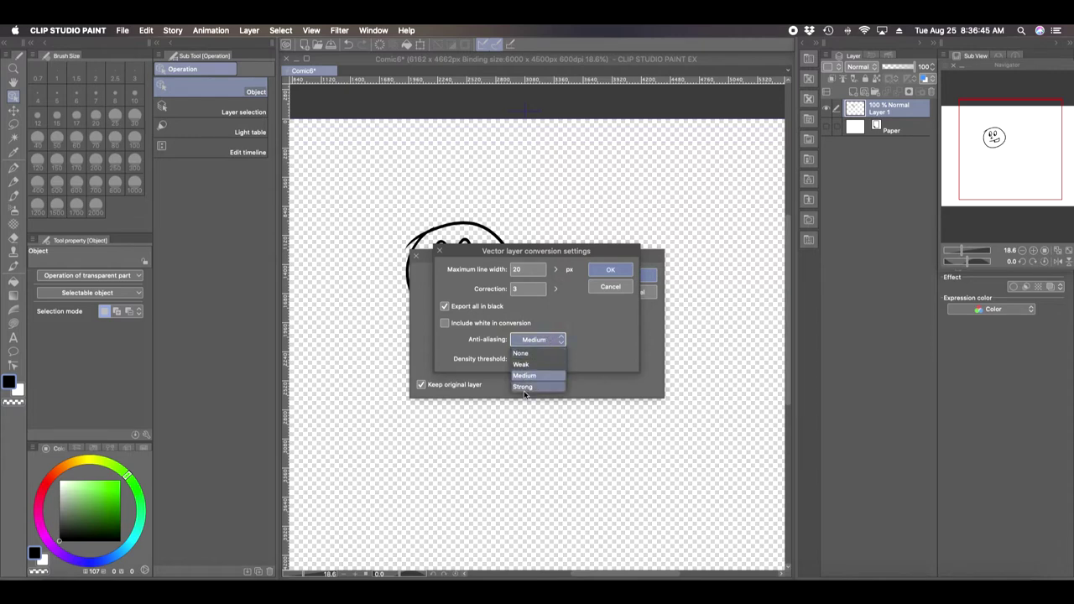
left_click(531, 365)
left_click(534, 339)
left_click(526, 387)
left_click(536, 340)
left_click(529, 375)
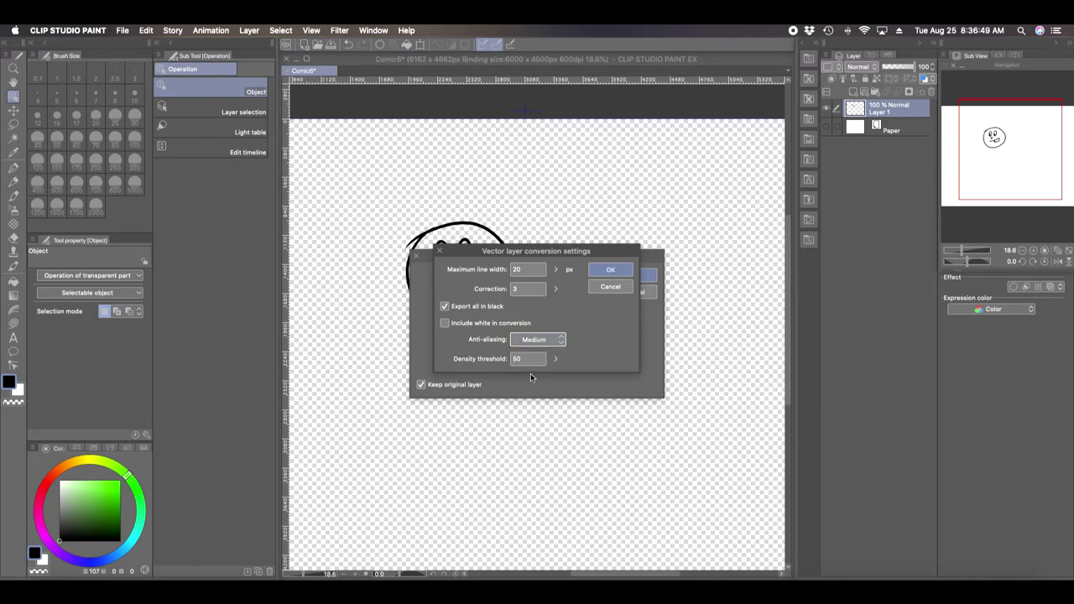
left_click(621, 269)
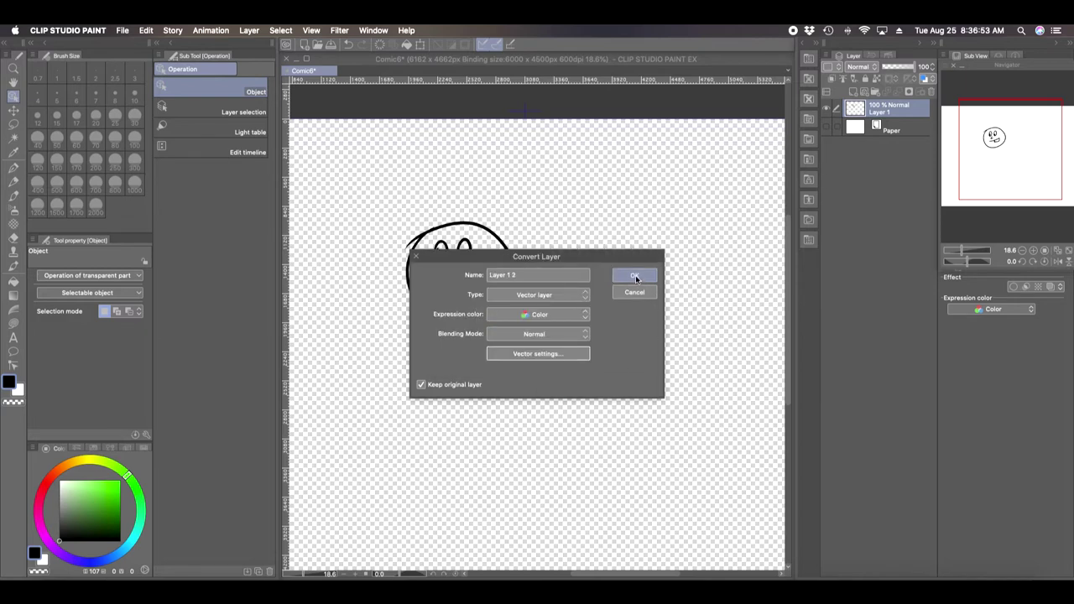
left_click(636, 277)
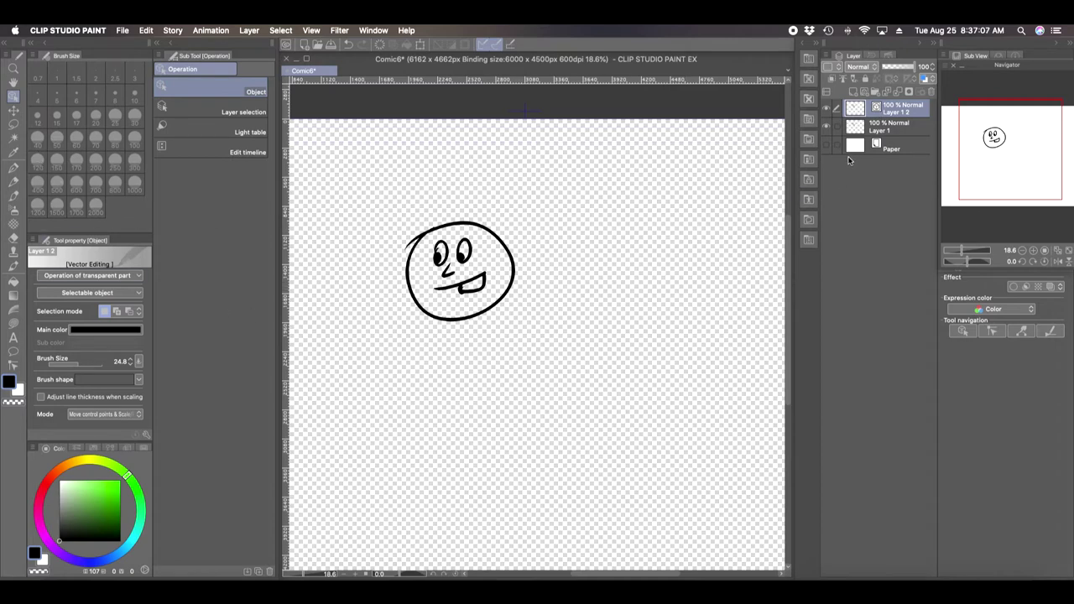
Lasso the vector face and move it right of the original, then show the paper and deselect
left_click(14, 124)
mouse_move(517, 187)
left_mouse_down()
mouse_move(490, 180)
mouse_move(378, 349)
mouse_move(562, 269)
left_mouse_up()
left_click(506, 395)
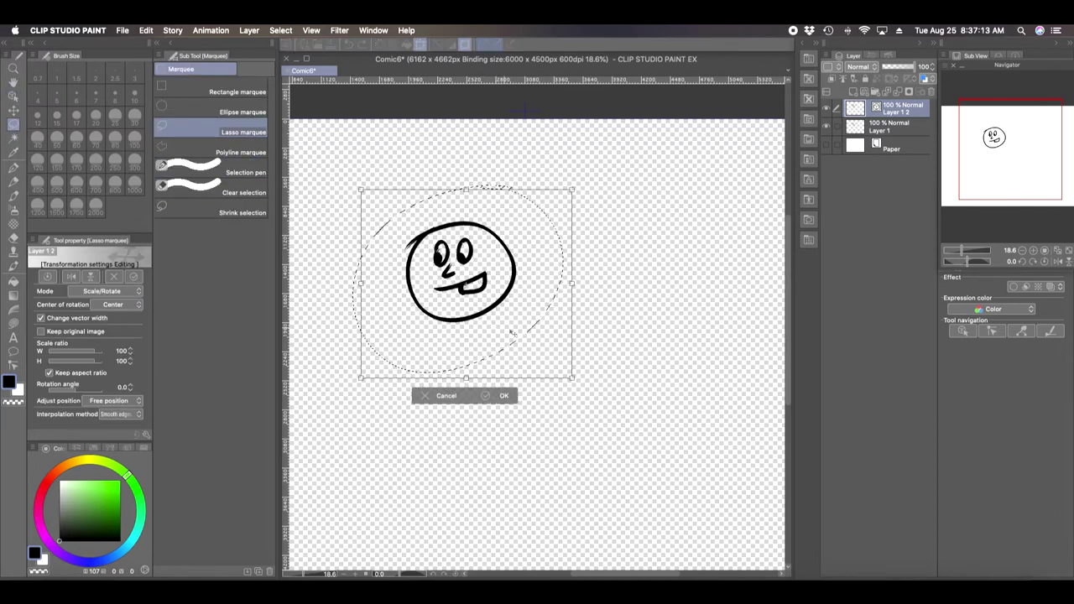
mouse_move(511, 332)
left_mouse_down()
mouse_move(595, 349)
mouse_move(643, 334)
left_mouse_up()
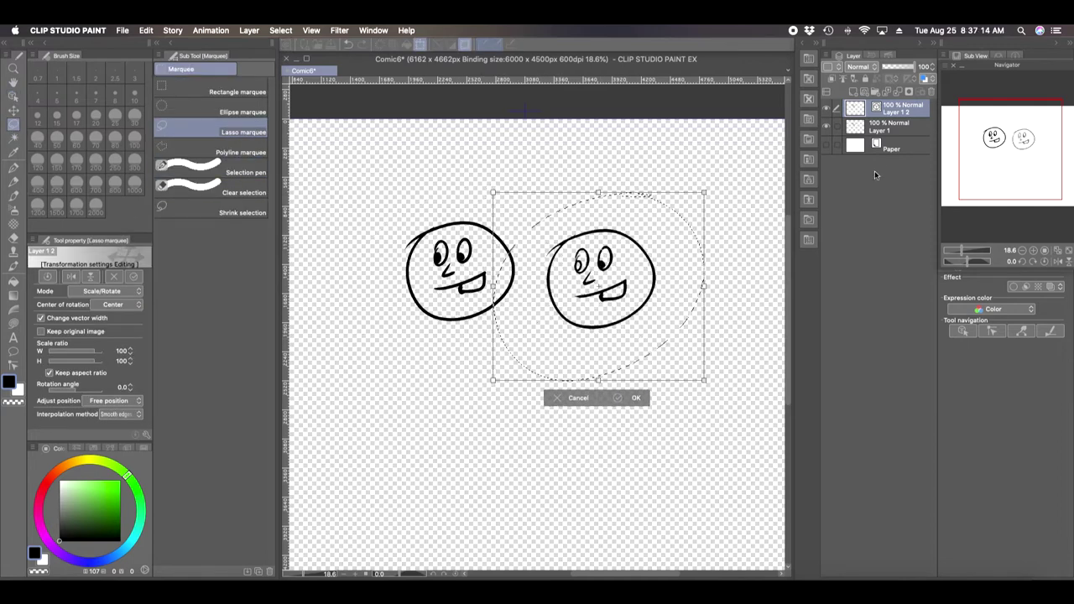
left_click(828, 148)
left_click(590, 248)
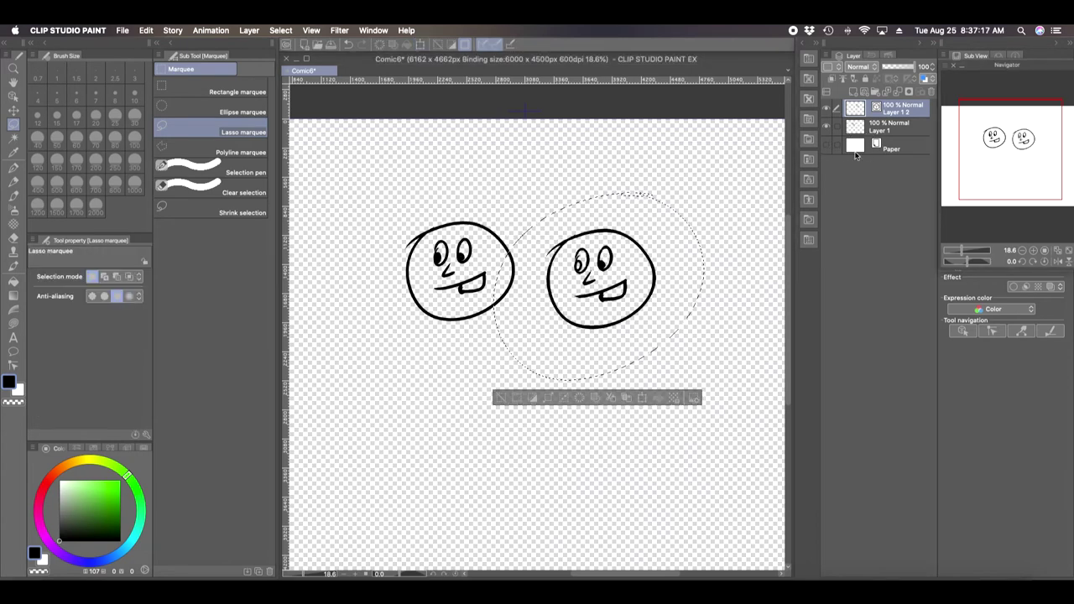
left_click(827, 149)
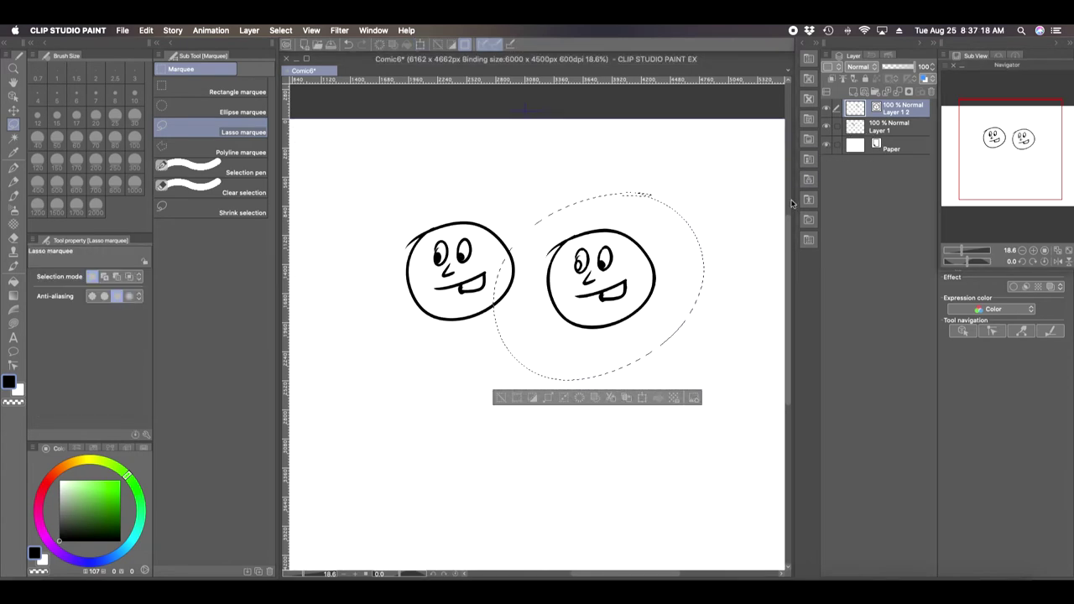
left_click(515, 398)
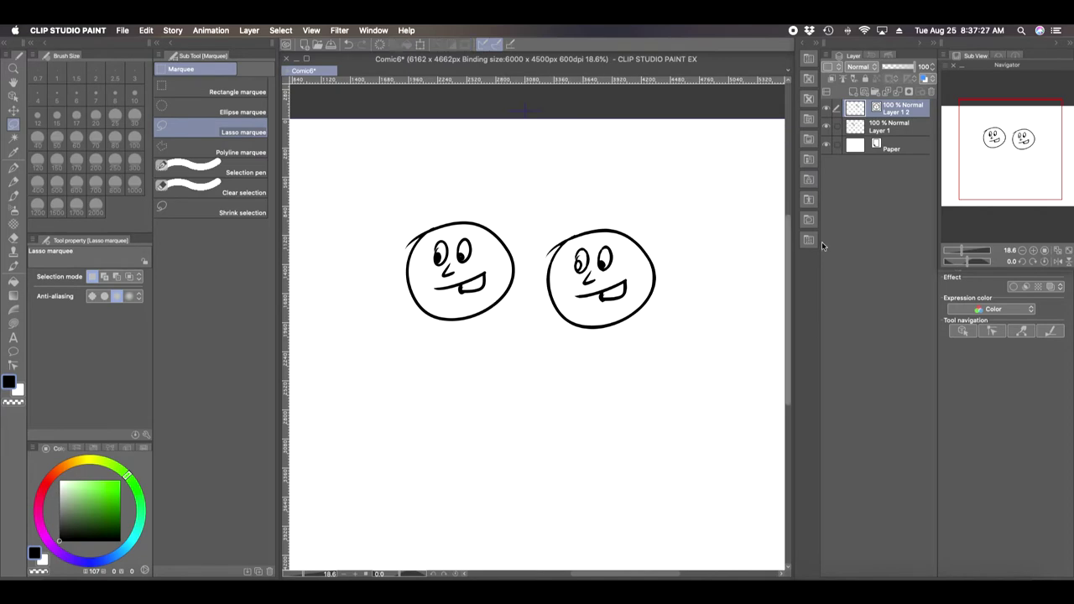
Zoom the Navigator to 82% and centre the right-hand face in view
left_click_drag(961, 250, 970, 250)
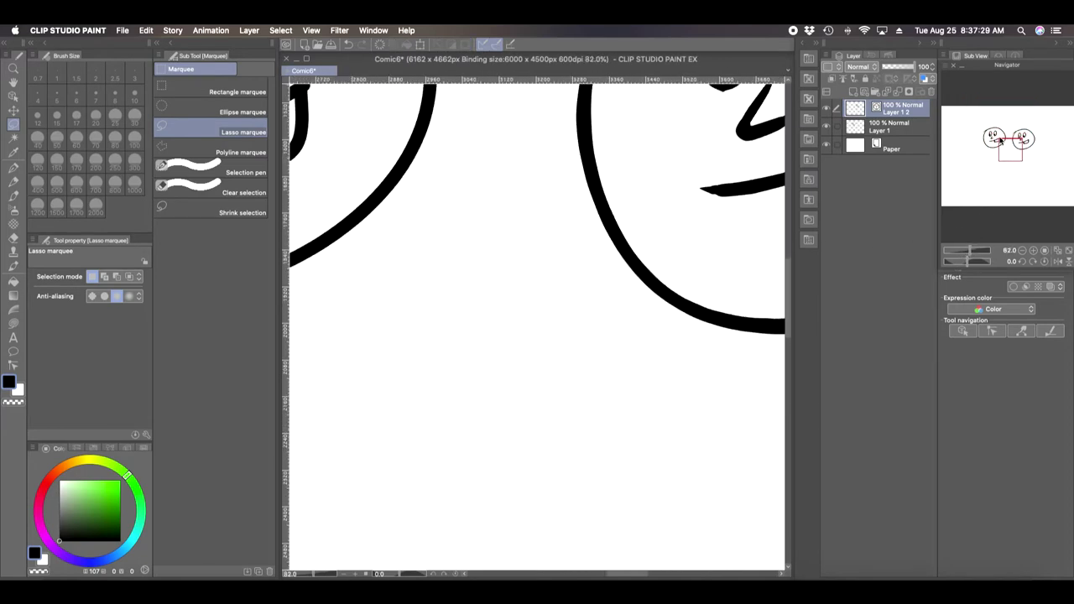
left_click_drag(999, 141, 1017, 143)
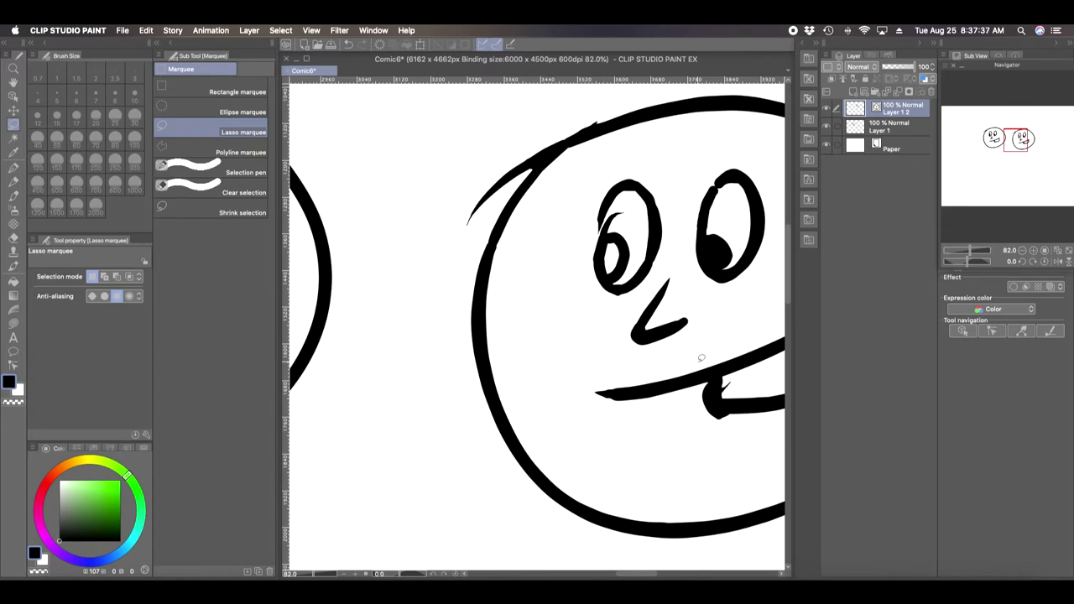
left_click_drag(1012, 148, 1017, 144)
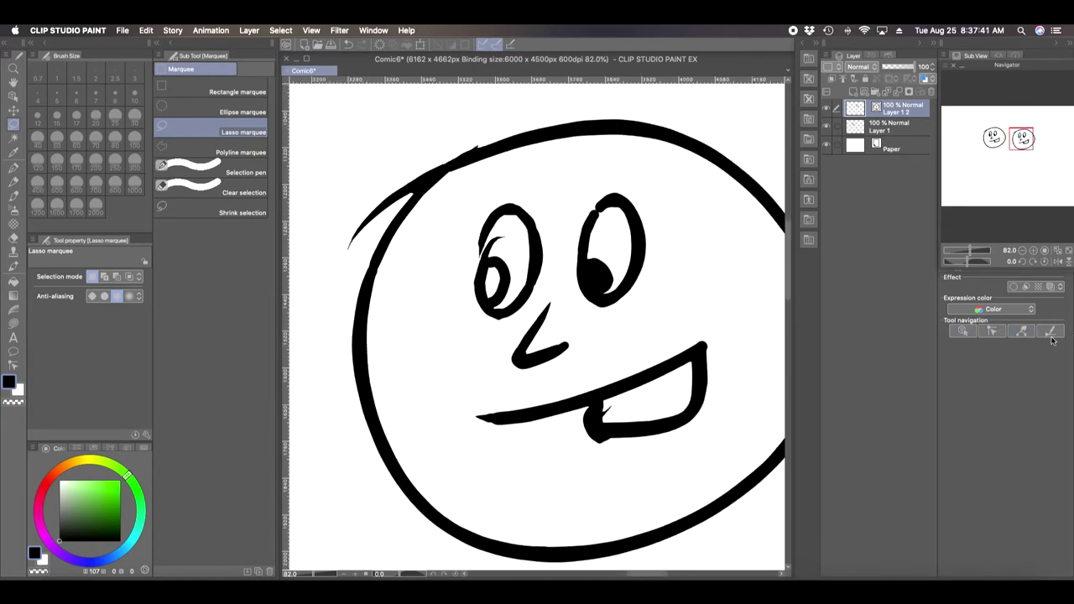
left_click(964, 333)
Select the eye strokes on the vector copy and hide Layer 1
left_click(593, 287)
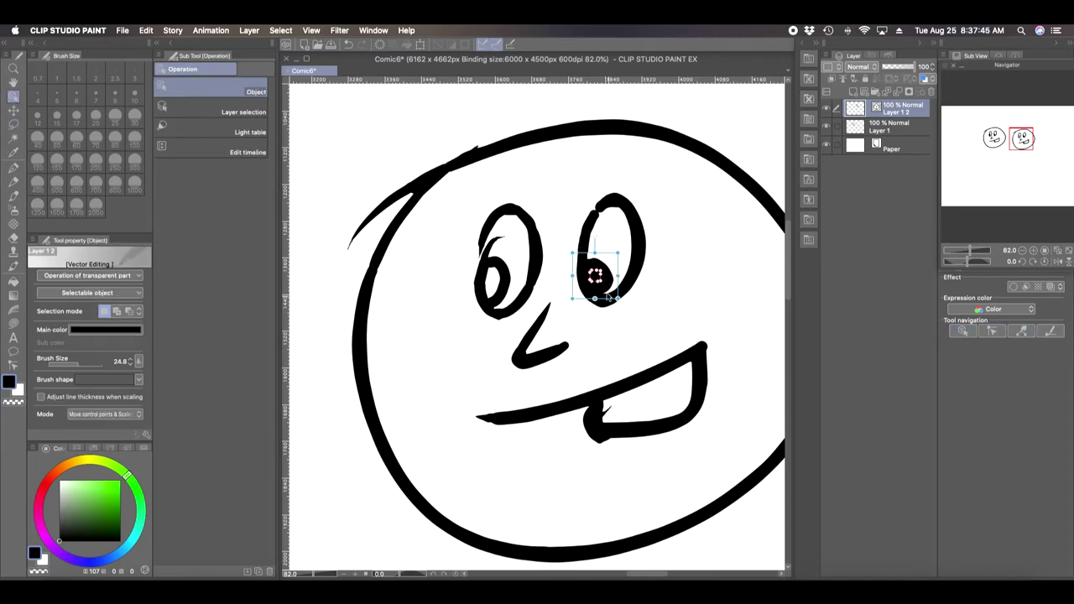
left_click(518, 297)
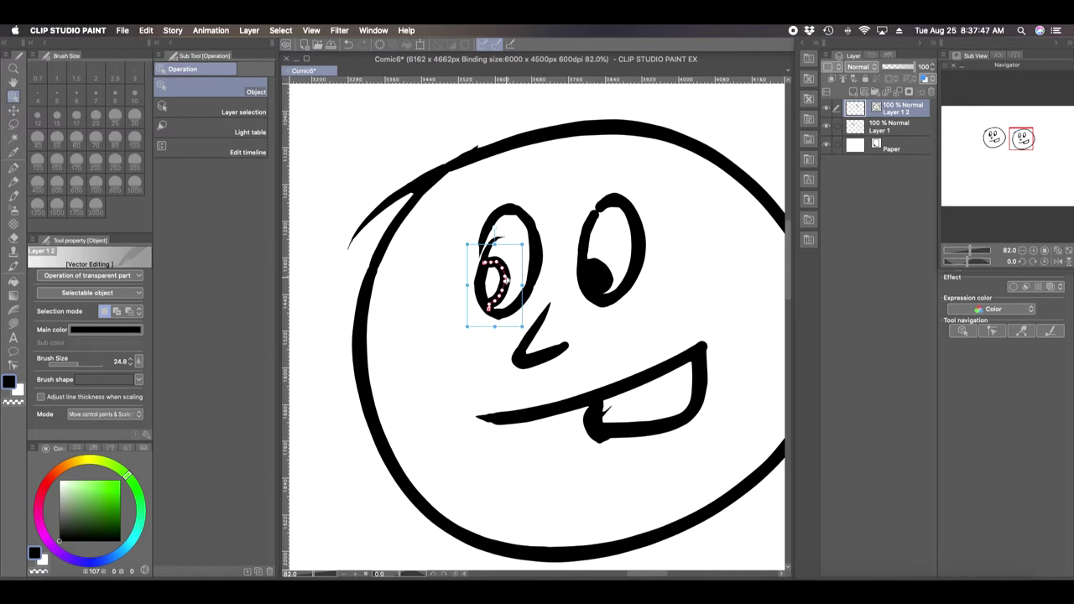
left_click(504, 275)
scroll(486, 380, "down", 5)
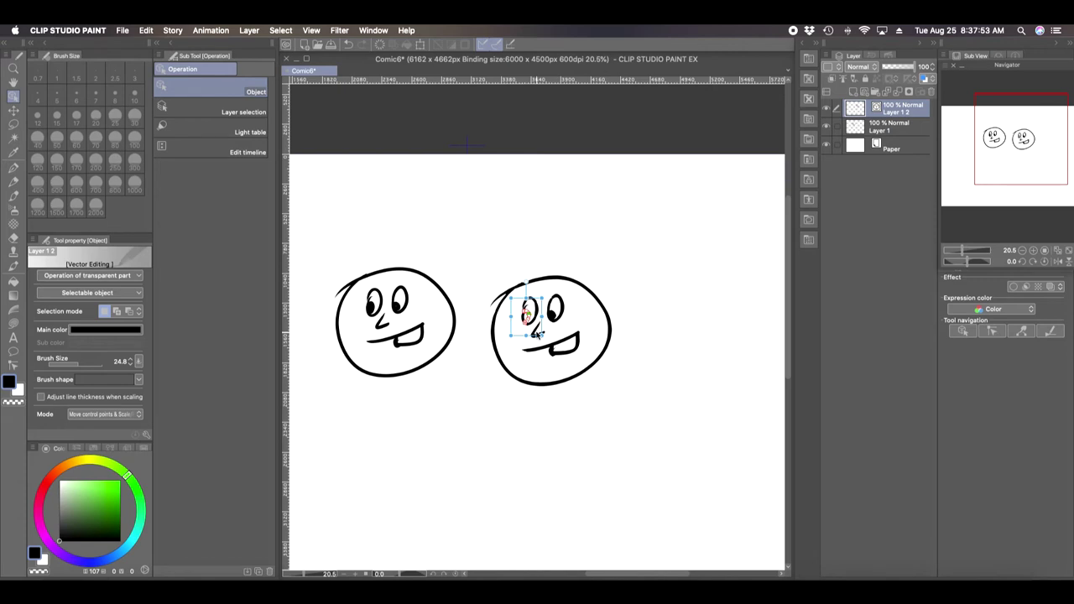
left_click(827, 127)
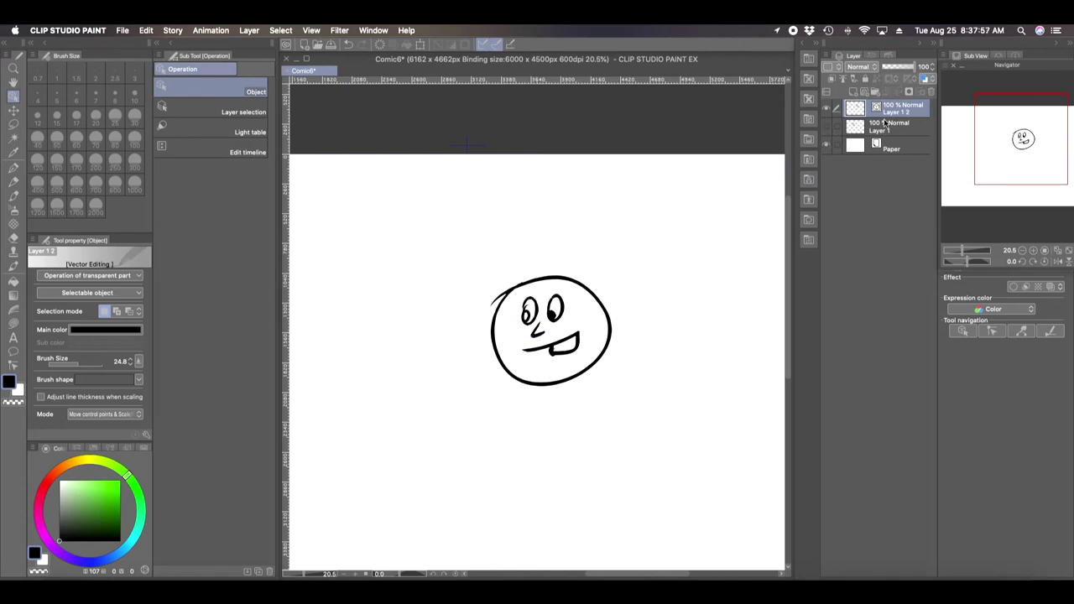
Stretch the face outline and head circle down into a tall body, then clear the layer
left_click(571, 387)
left_click_drag(573, 380, 570, 391)
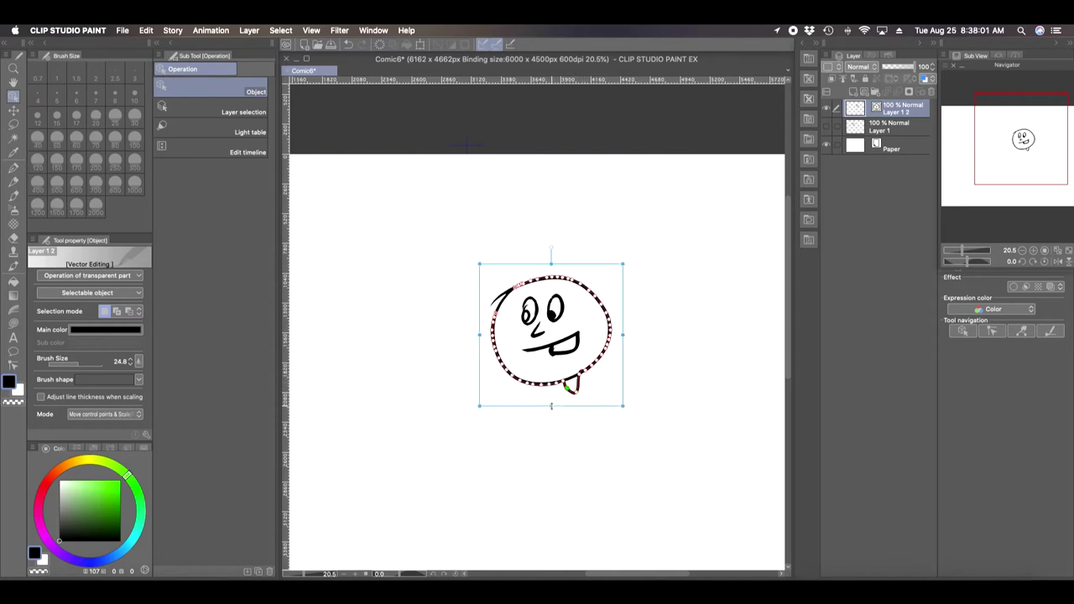
left_click_drag(551, 407, 551, 495)
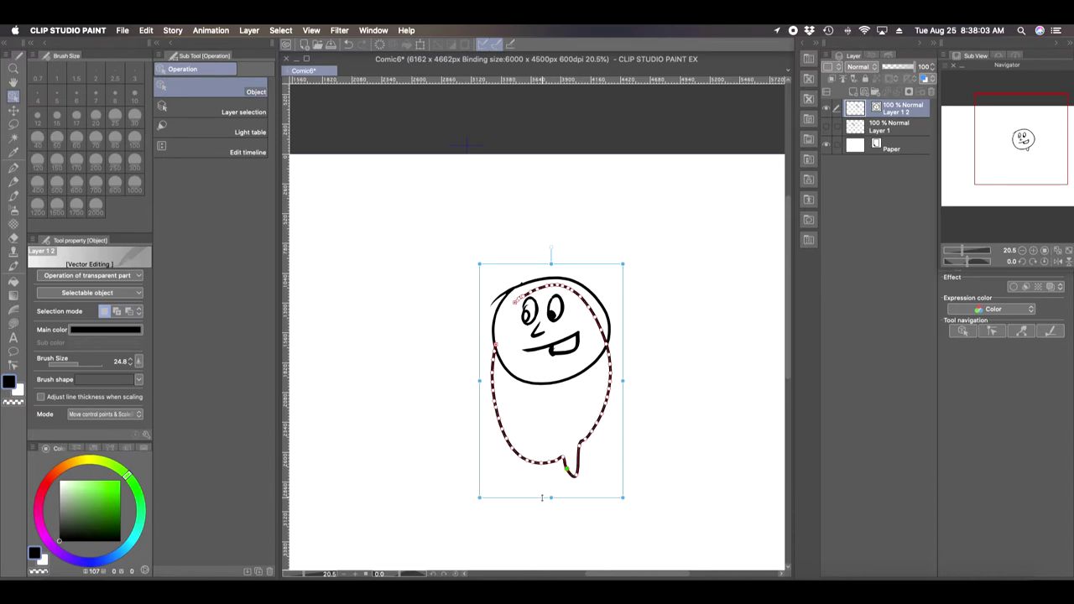
left_click(673, 398)
left_click(594, 296)
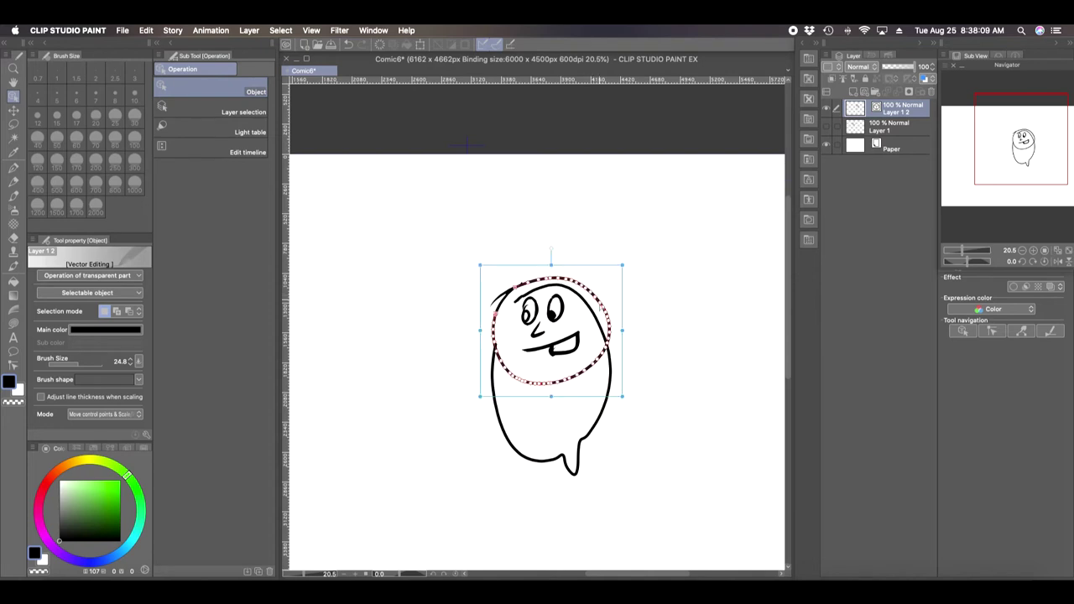
left_click_drag(558, 403, 552, 521)
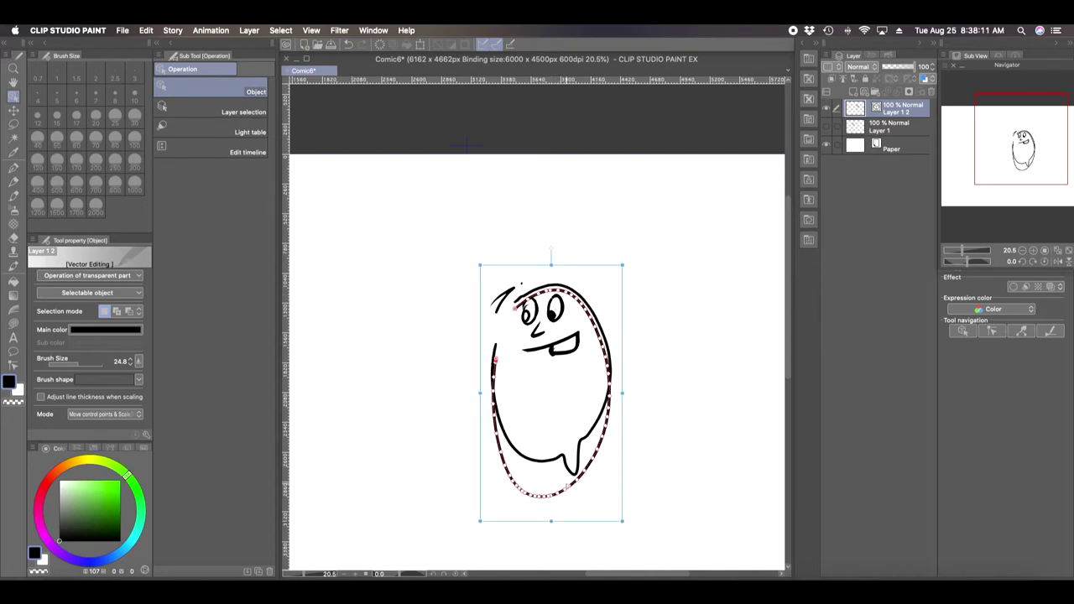
left_click(622, 305)
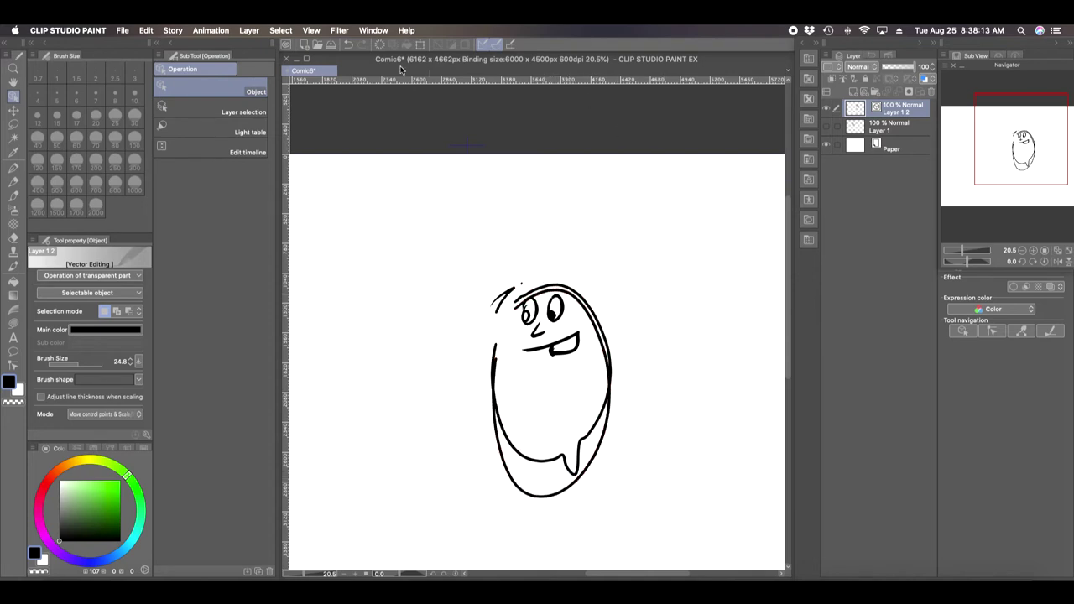
left_click(379, 43)
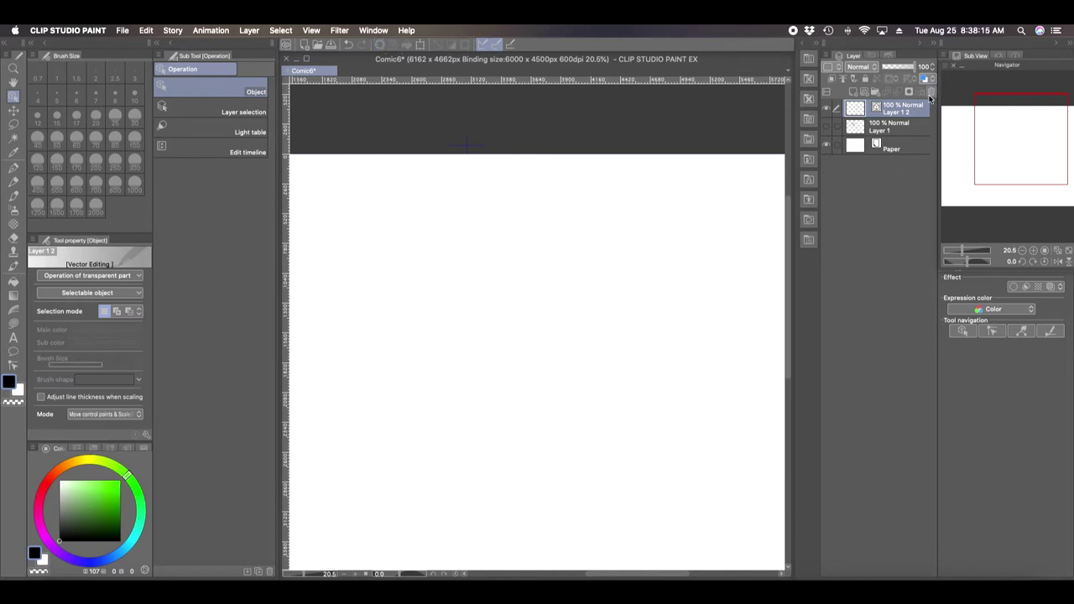
Delete the vector copy layer and make Layer 1 visible again
left_click(930, 92)
left_click(599, 247)
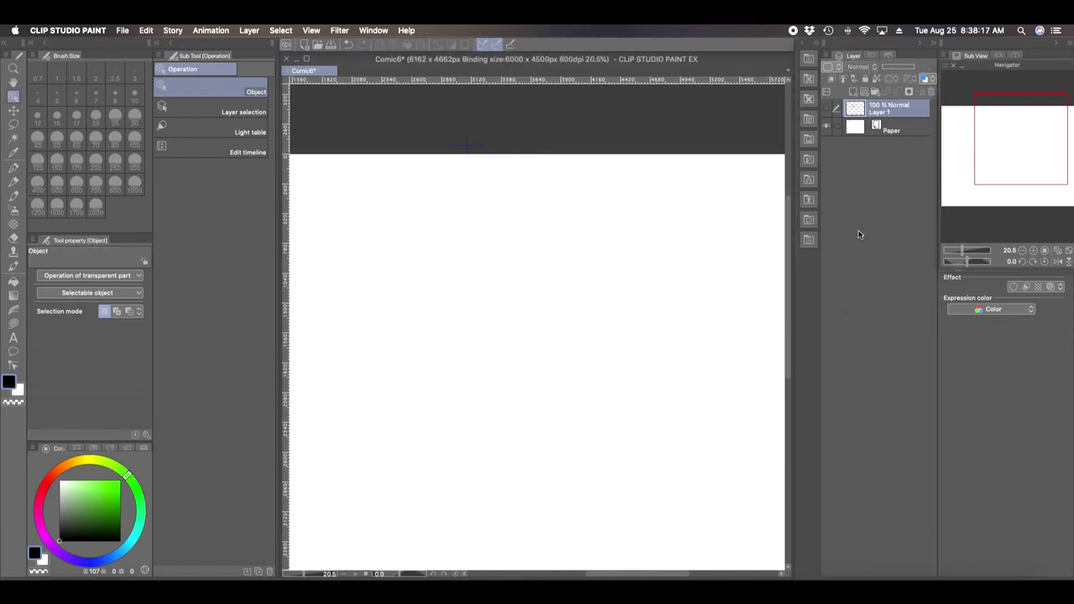
left_click(827, 108)
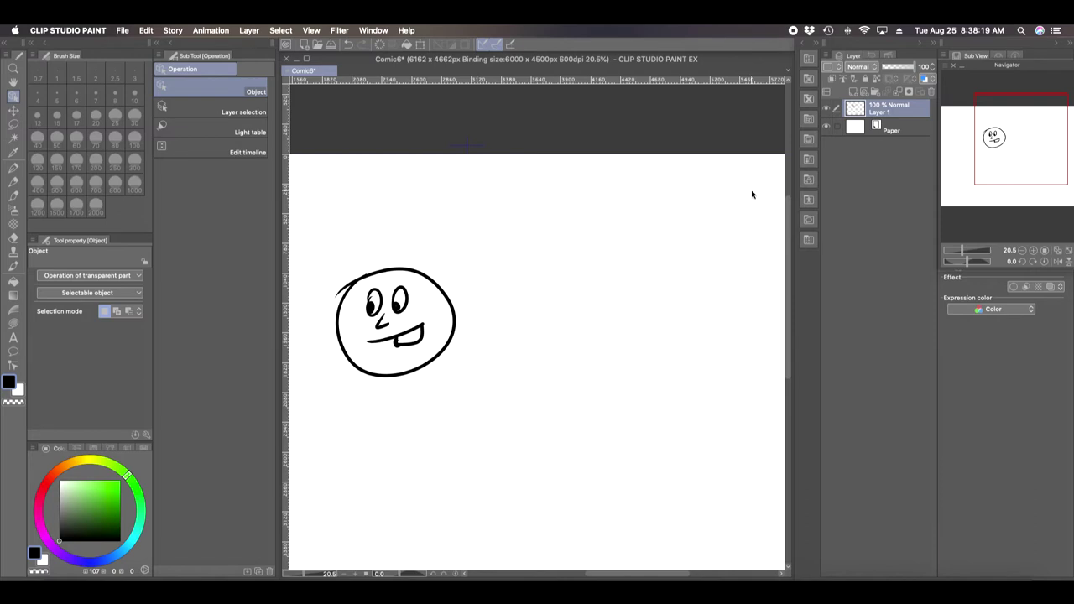
Zoom out to 12.5% so the whole white page with the face is in view
left_click_drag(964, 250, 960, 250)
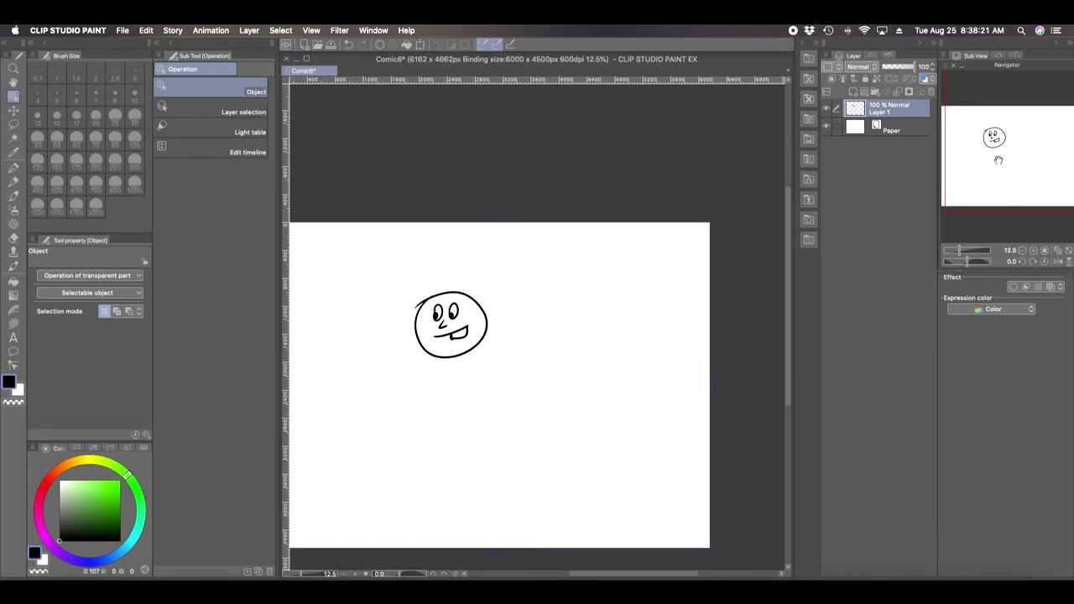
left_click_drag(997, 160, 961, 181)
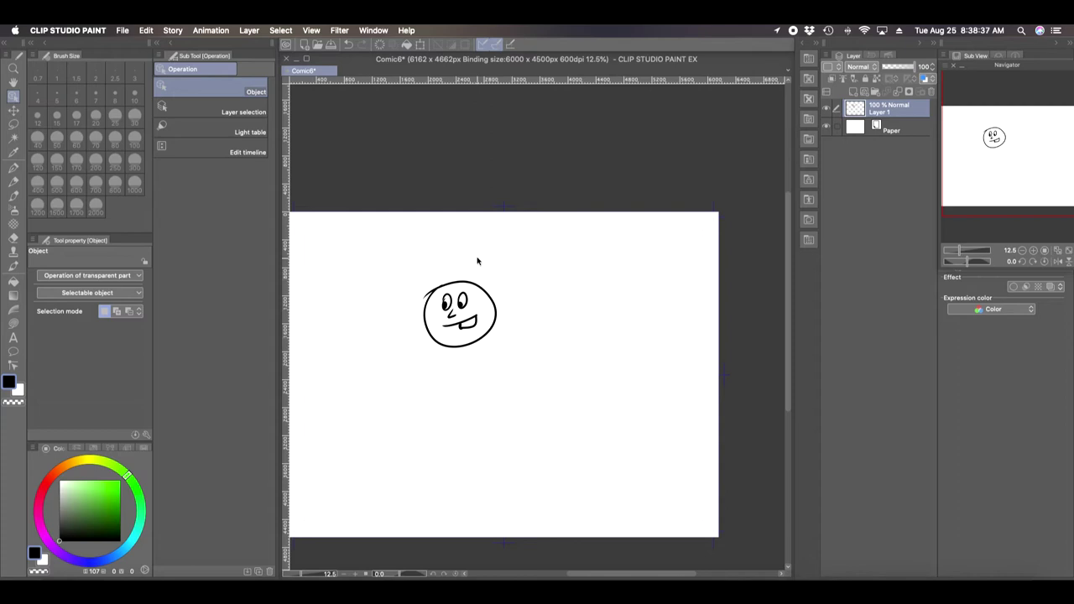
left_click(13, 124)
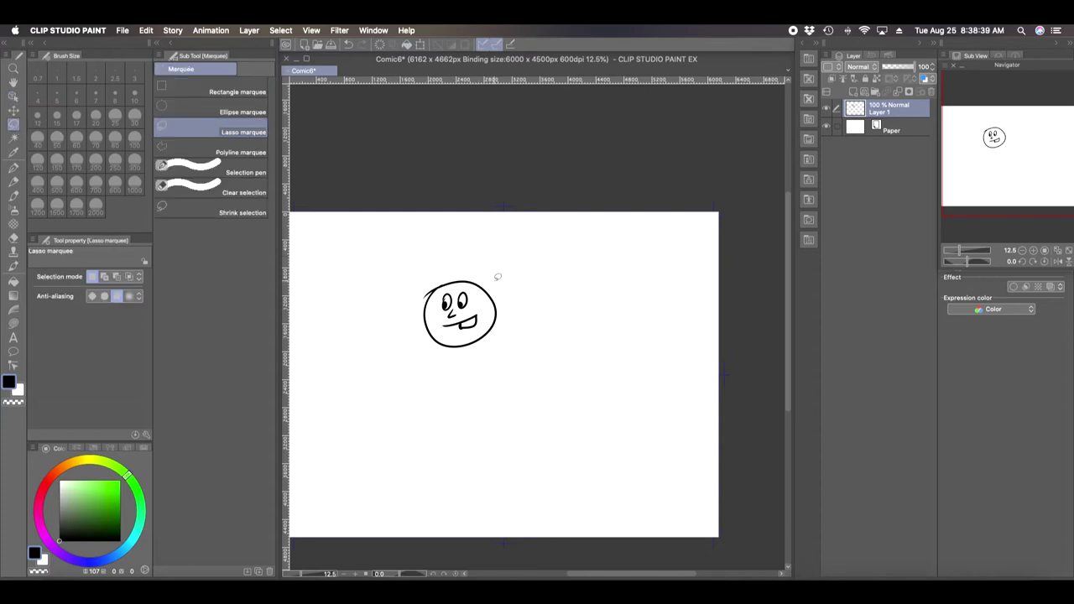
Lasso around the face, then cancel the transform and clear the selection
mouse_move(481, 266)
left_mouse_down()
mouse_move(403, 333)
mouse_move(479, 265)
left_mouse_up()
left_click(502, 393)
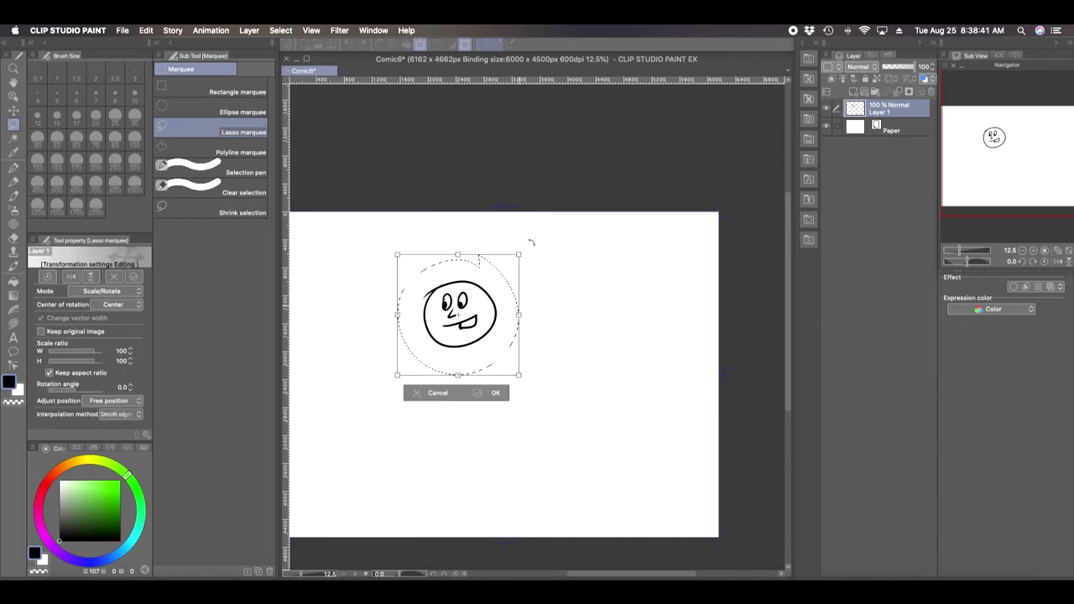
left_click(417, 394)
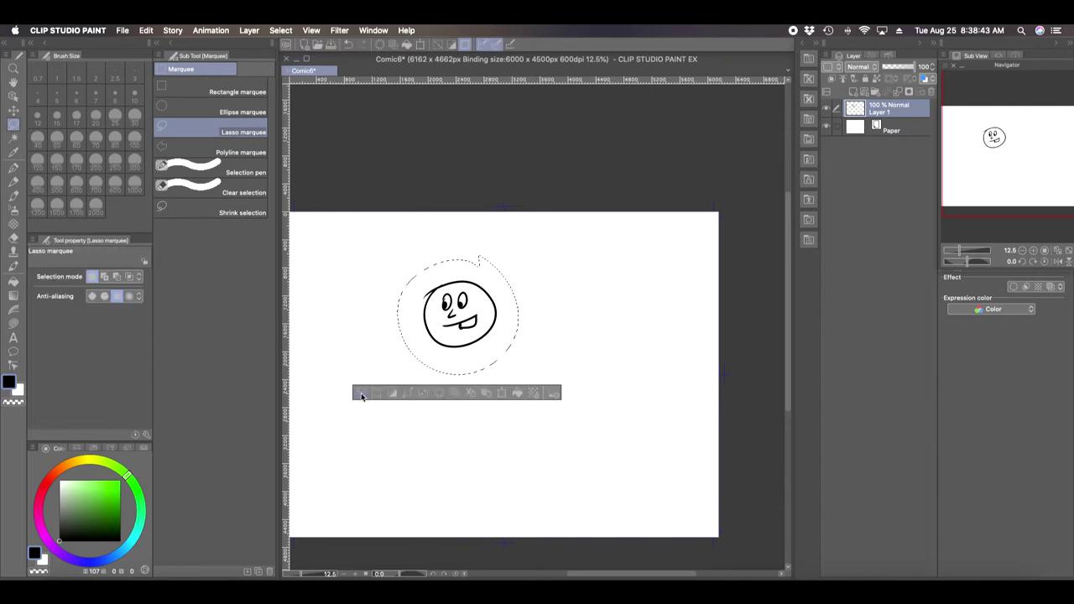
left_click(360, 392)
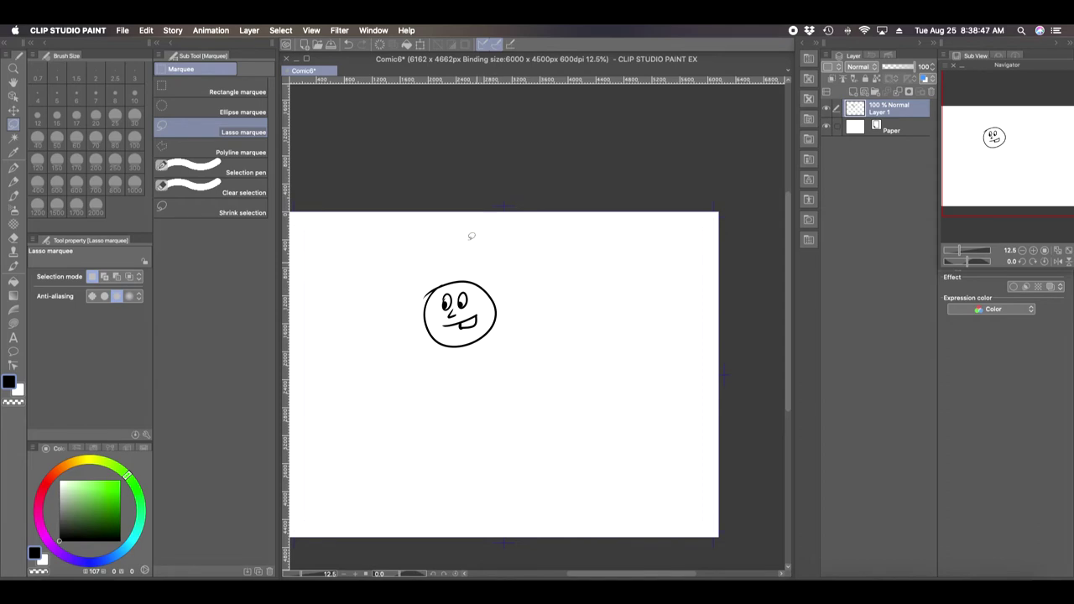
Convert Layer 1 to an image material layer, keeping the original layer
left_click(249, 30)
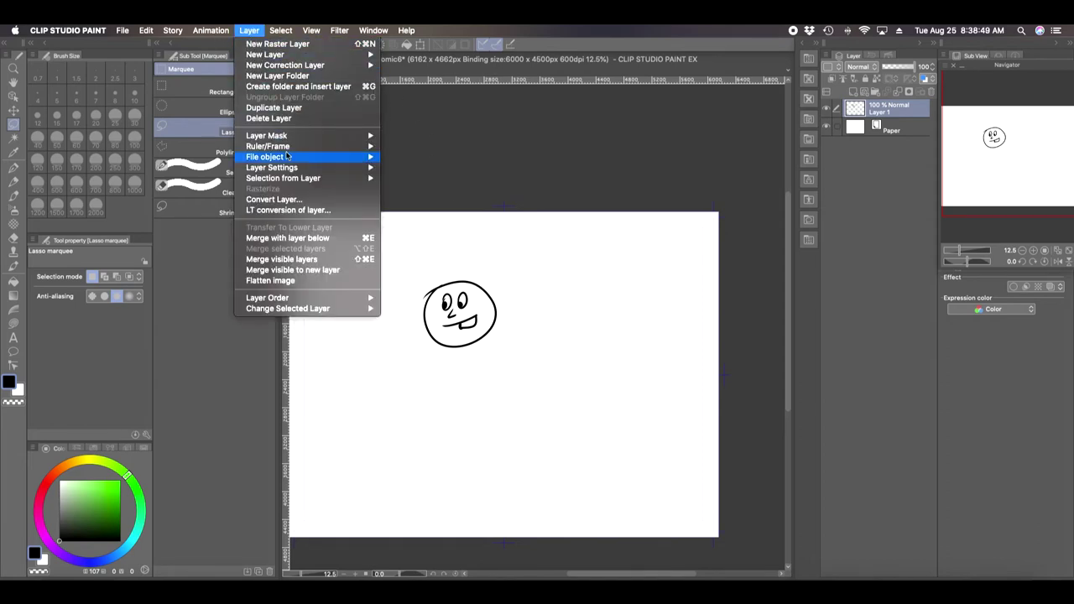
left_click(295, 202)
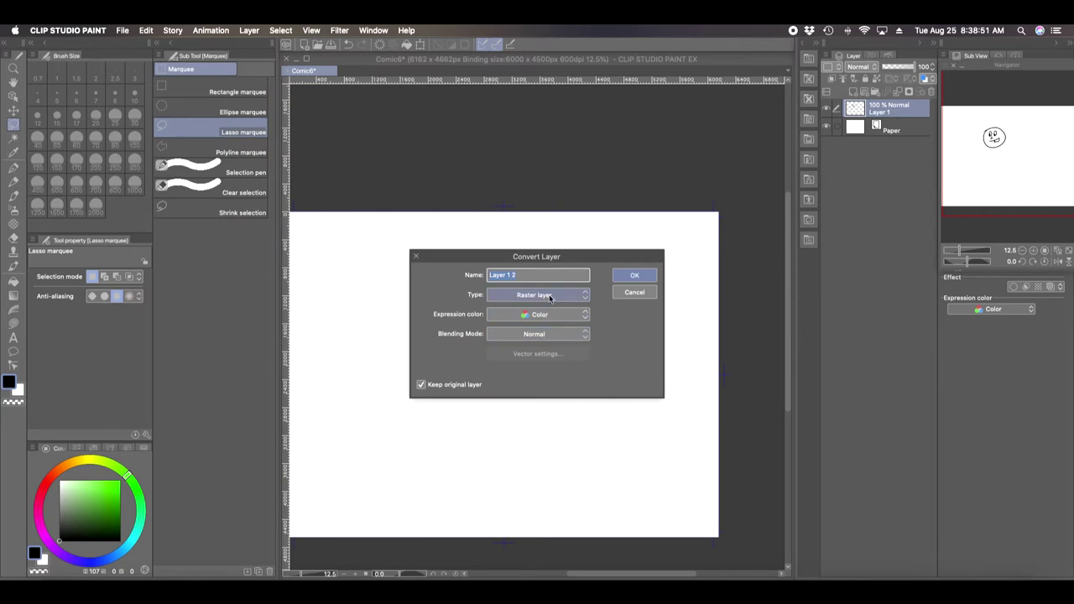
left_click(550, 295)
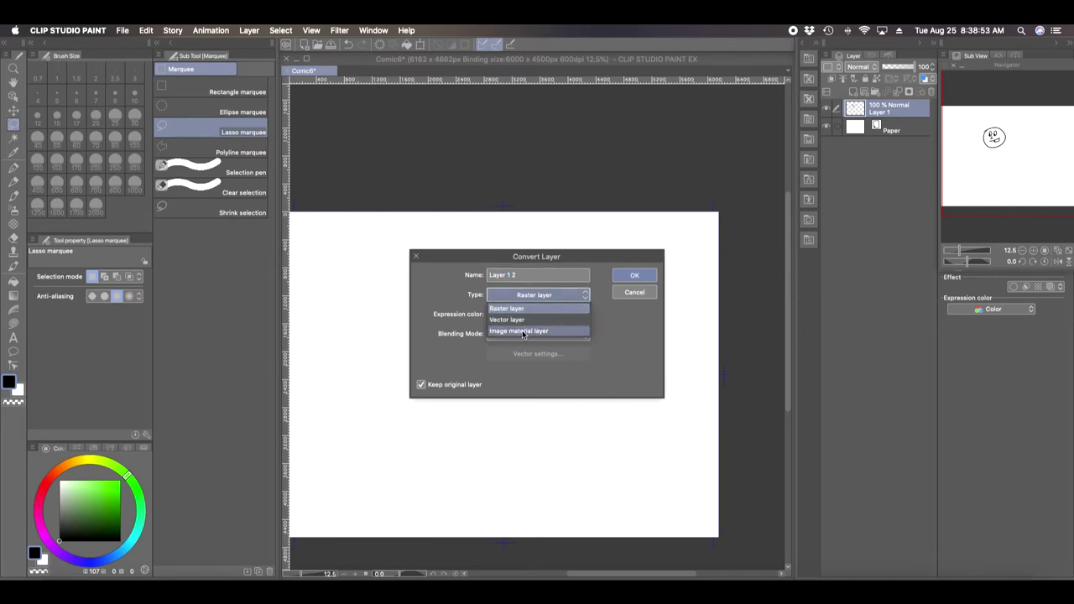
left_click(522, 332)
left_click(634, 276)
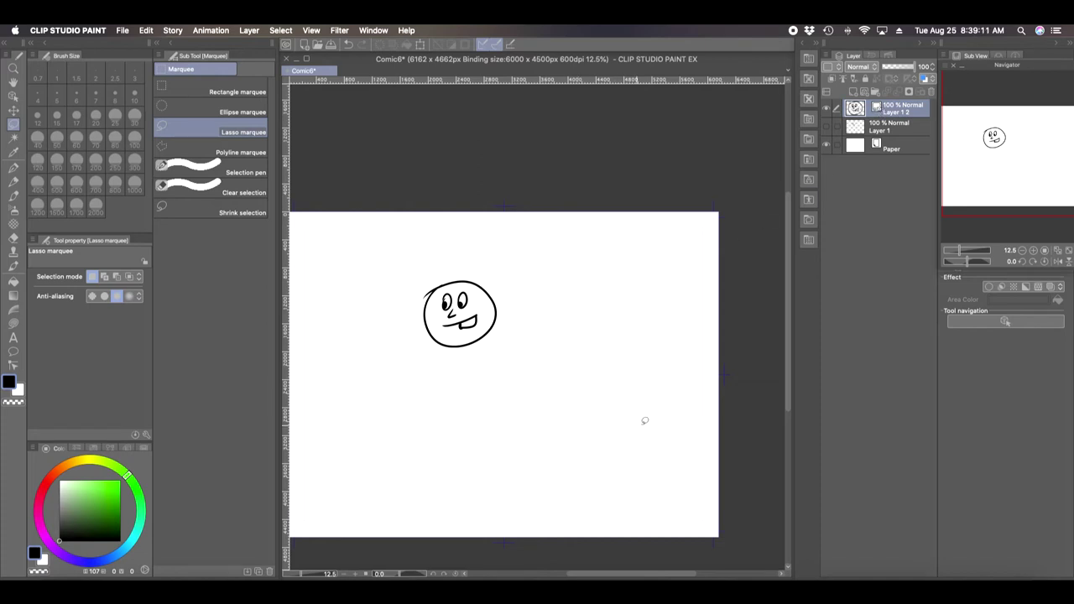
key("o")
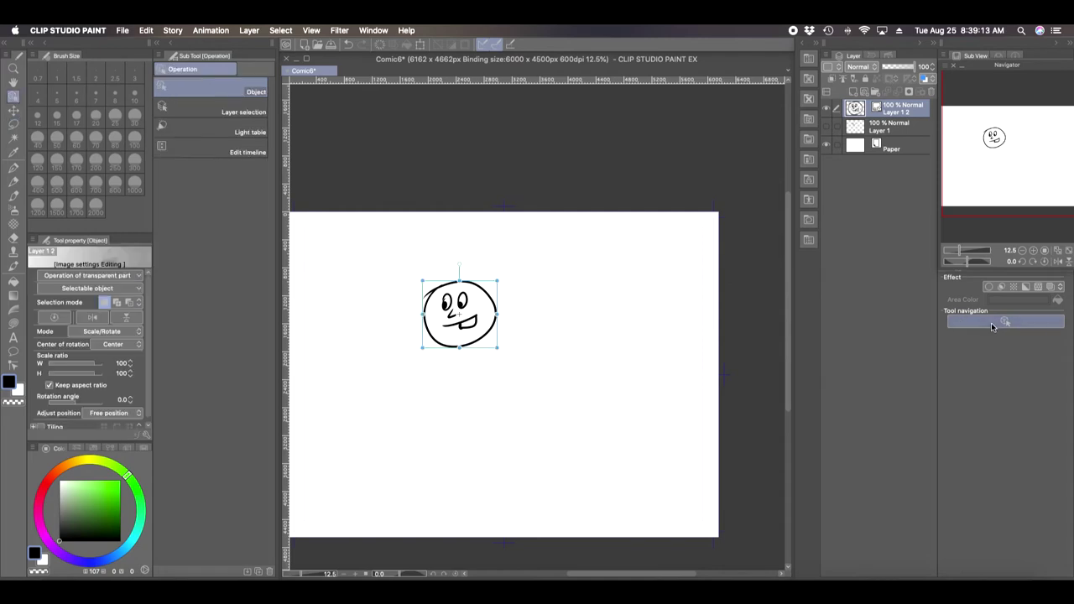
left_click_drag(497, 283, 583, 204)
left_click_drag(483, 351, 438, 441)
left_click_drag(534, 297, 690, 232)
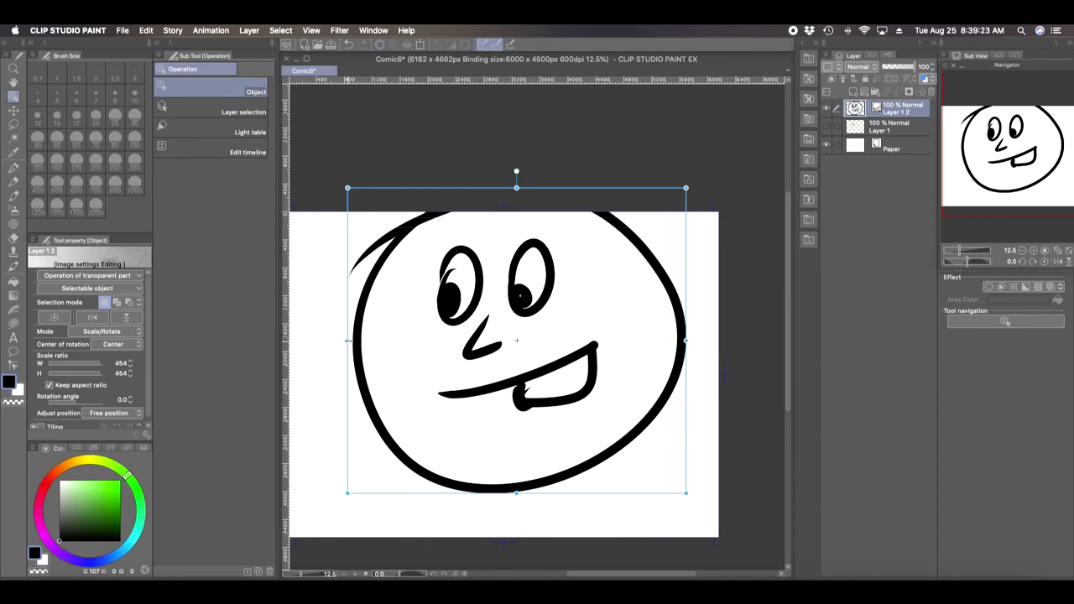
left_click_drag(348, 188, 426, 270)
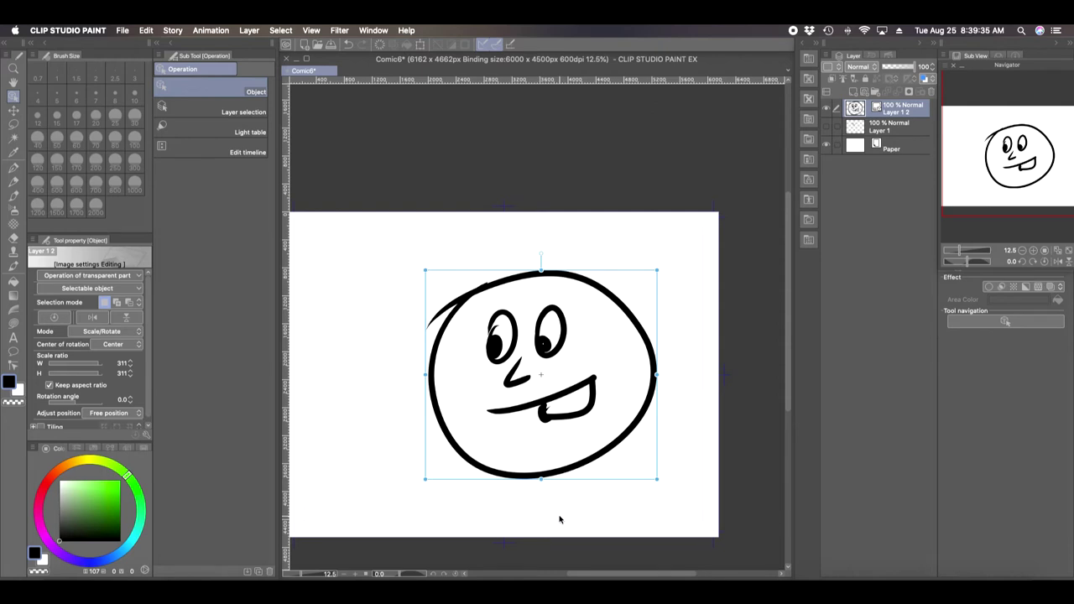
left_click_drag(658, 270, 601, 279)
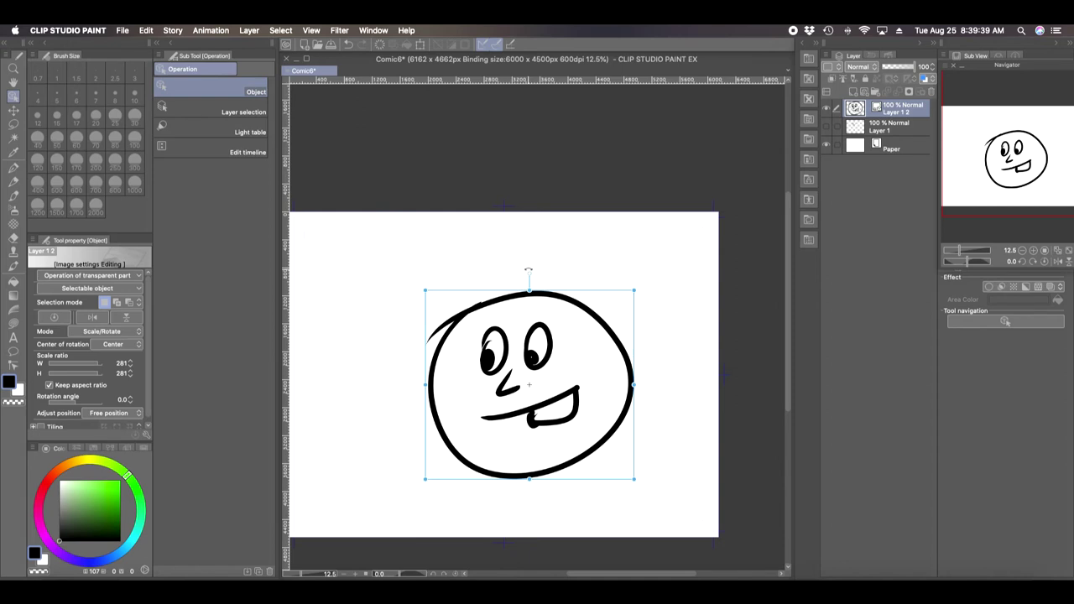
mouse_move(587, 312)
left_mouse_down()
mouse_move(610, 372)
mouse_move(570, 363)
mouse_move(578, 295)
mouse_move(581, 304)
left_mouse_up()
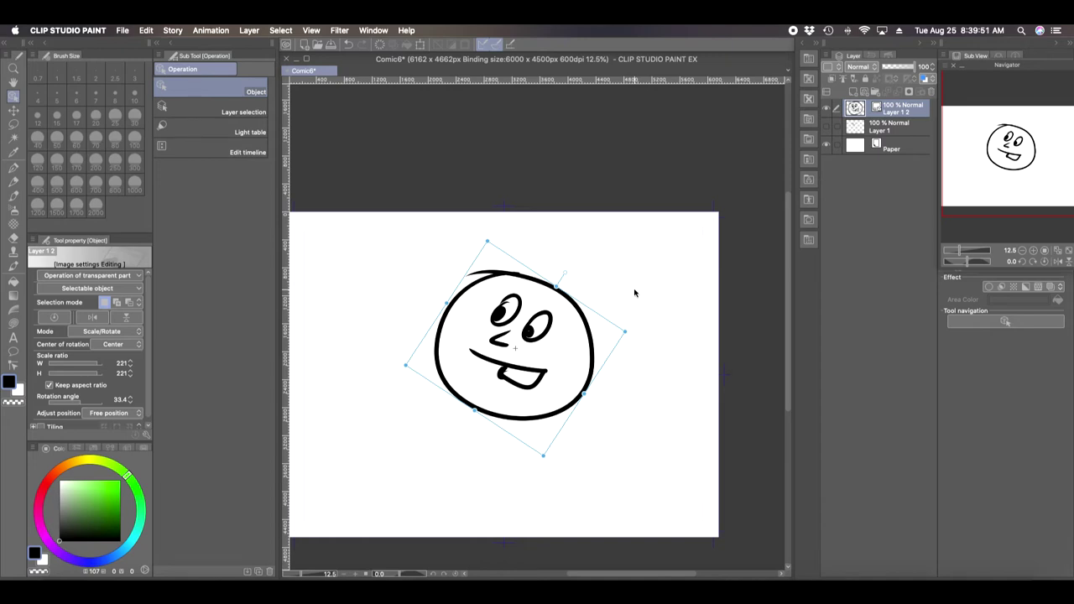
key("super+z")
key("super+z")
key("super+z")
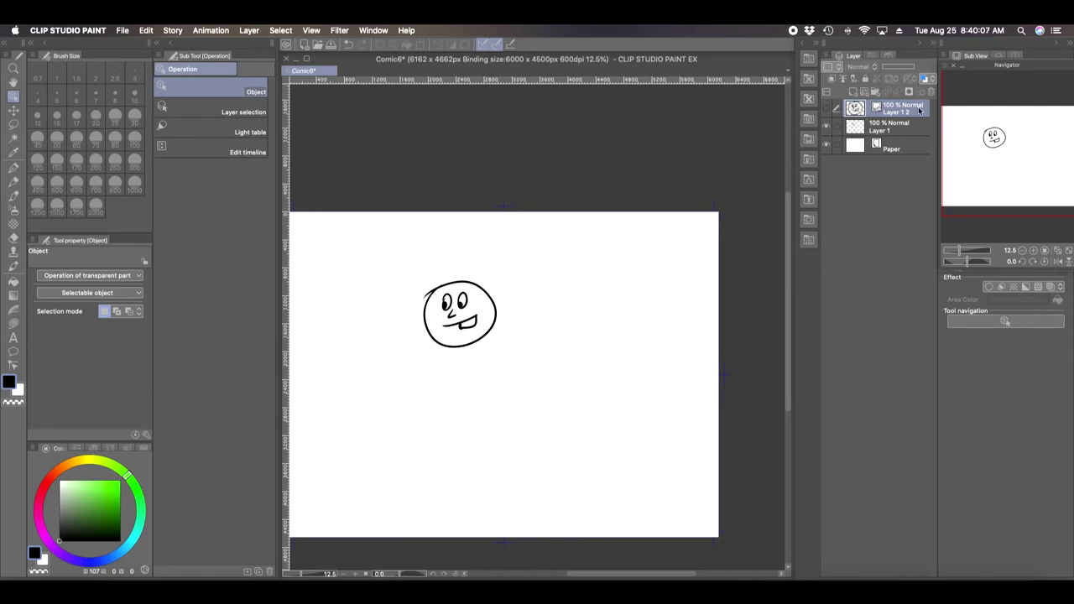
Delete vector layer Layer 1 2 and lasso the face on Layer 1
left_click(931, 97)
left_click(597, 245)
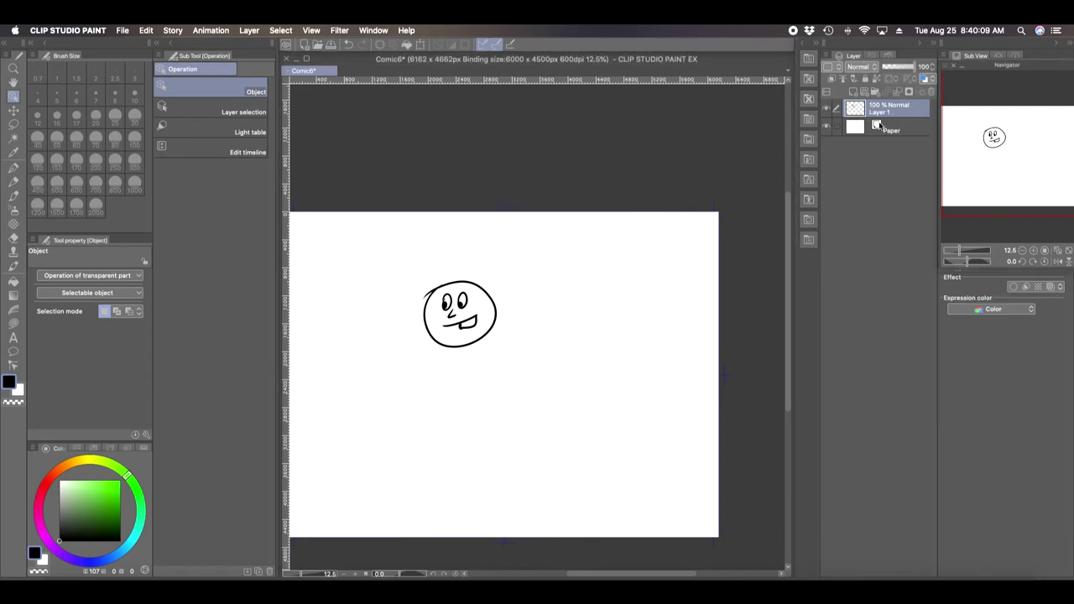
left_click(12, 123)
mouse_move(484, 264)
left_mouse_down()
mouse_move(448, 379)
mouse_move(497, 260)
left_mouse_up()
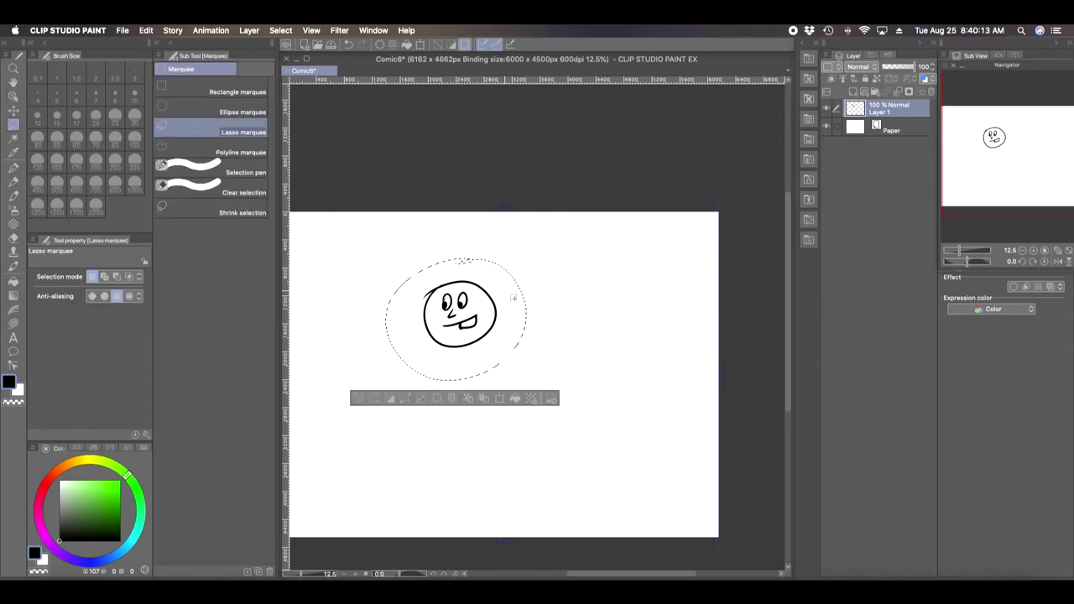
Paste a copy of the face, move it right of the original, and enlarge it to about 316%
left_click(485, 399)
left_click(501, 398)
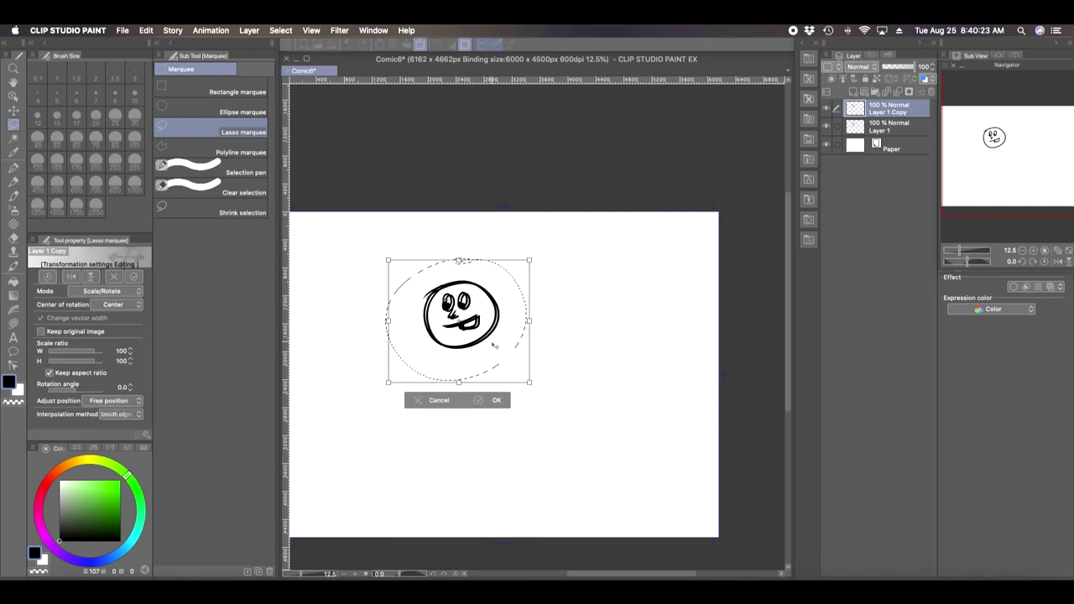
mouse_move(494, 346)
left_mouse_down()
mouse_move(592, 340)
mouse_move(576, 341)
left_mouse_up()
left_click(578, 395)
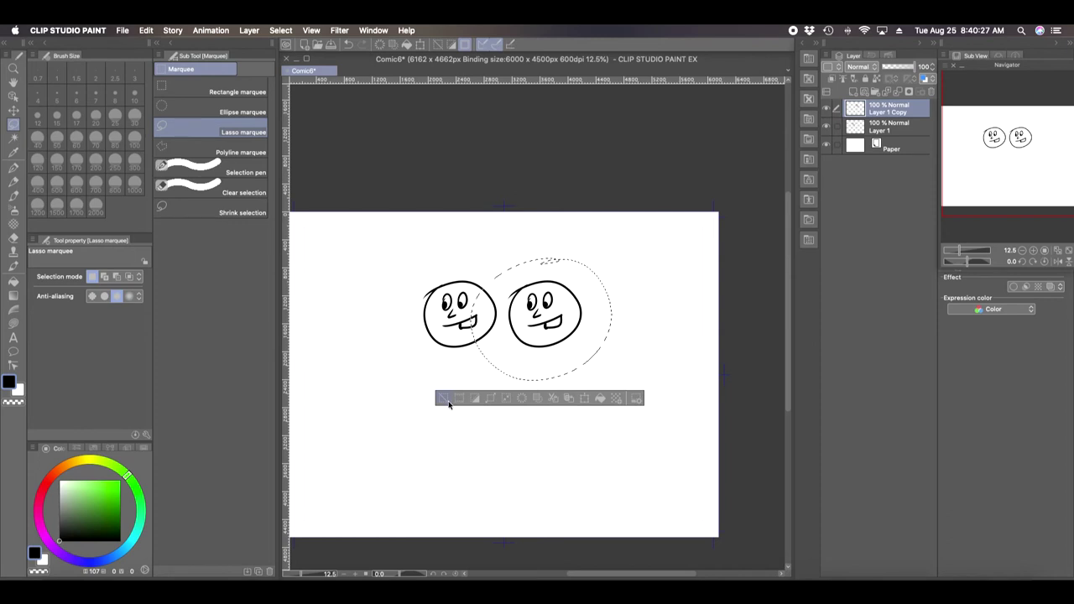
left_click(587, 399)
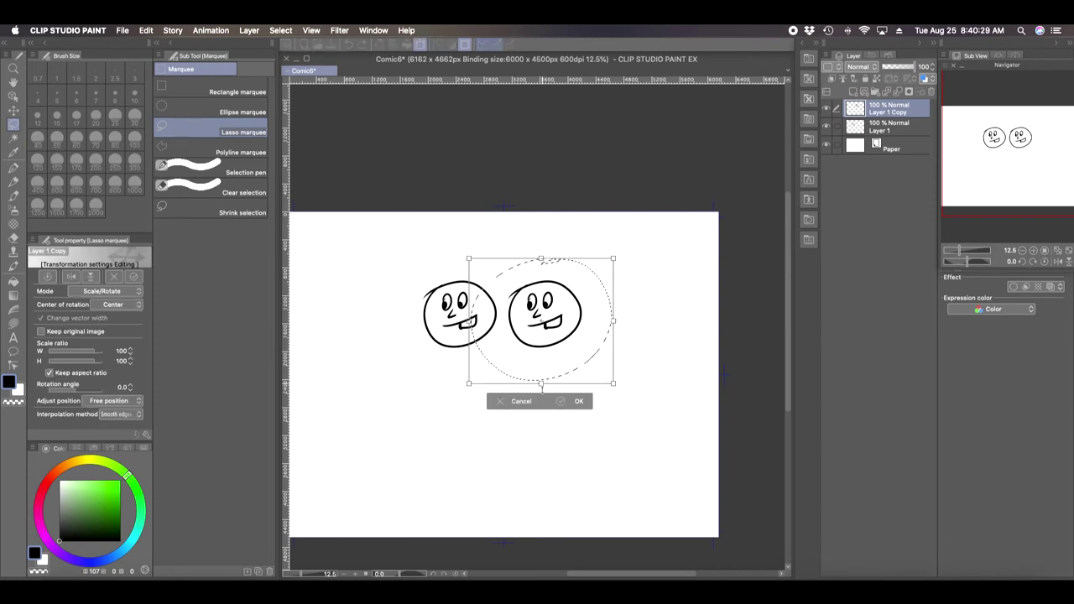
left_click_drag(546, 260, 642, 168)
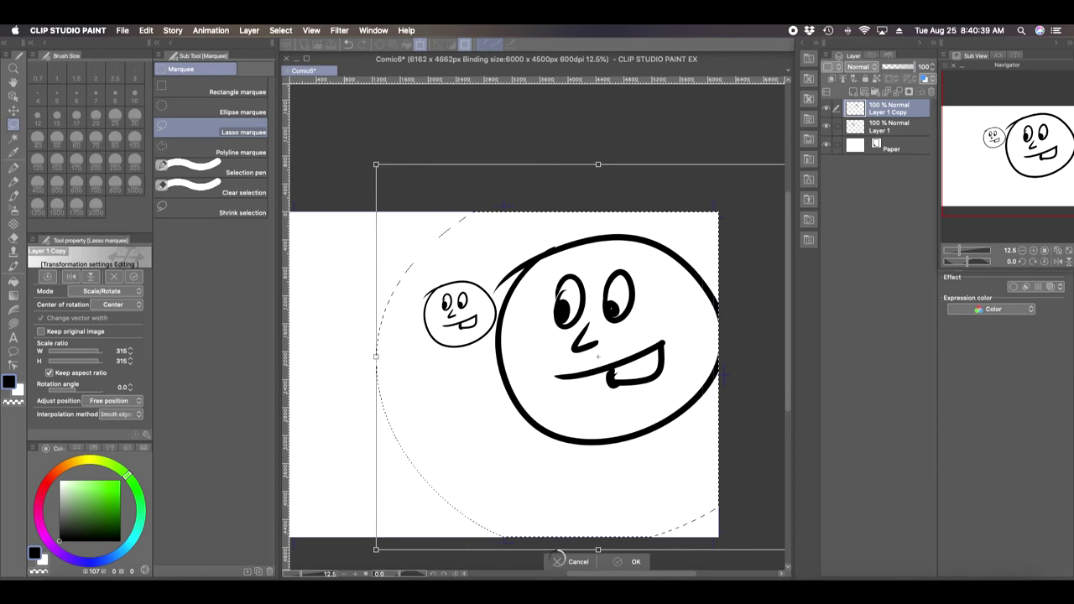
key("Return")
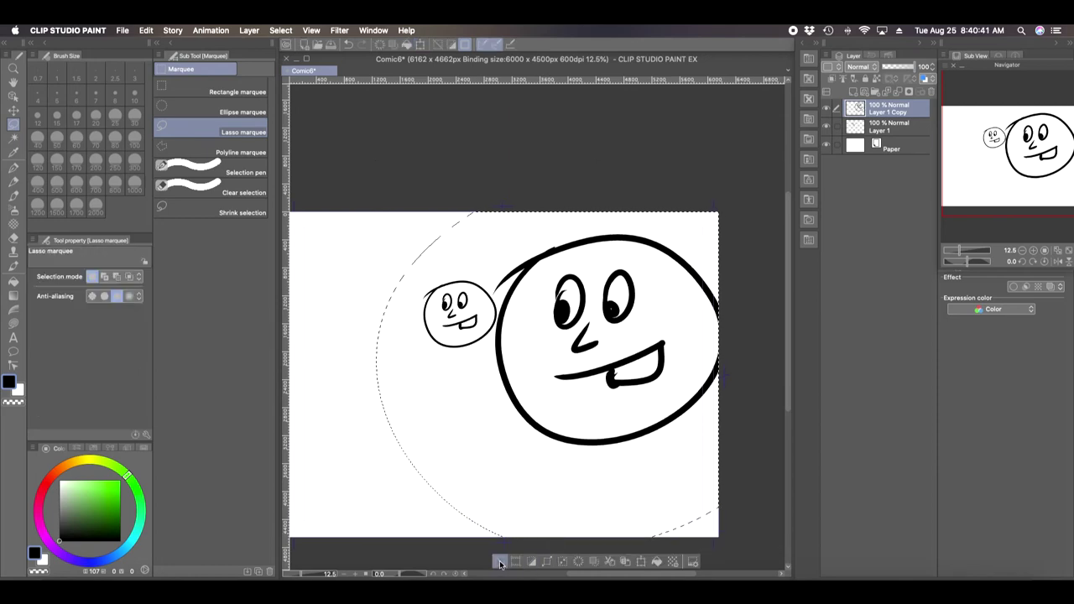
Deselect and zoom the canvas to 100% around the face area
left_click(499, 562)
left_click_drag(957, 251, 972, 250)
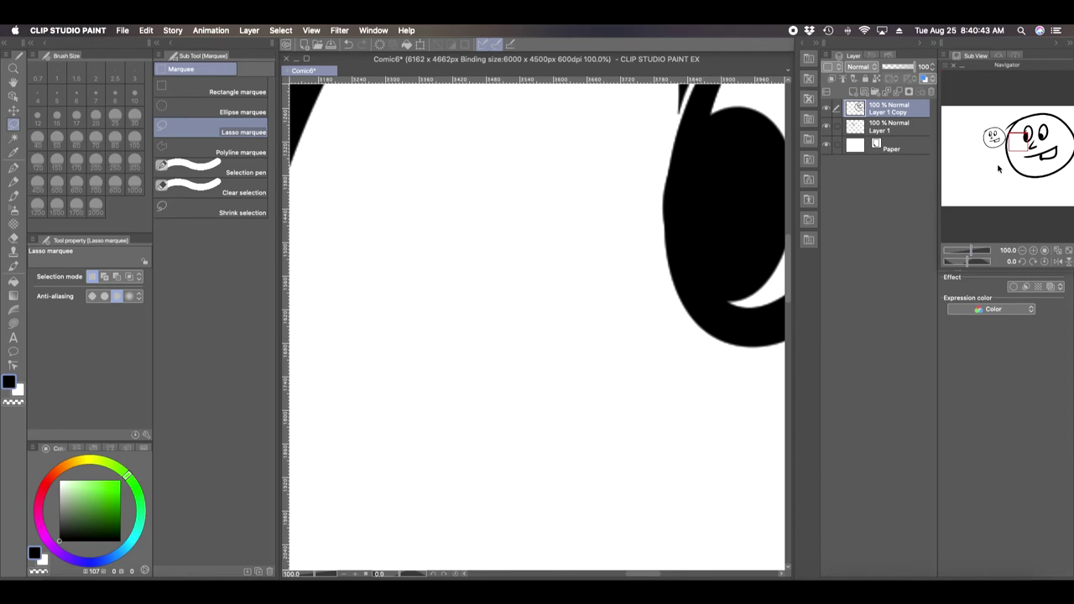
left_click(1004, 142)
left_click_drag(1004, 141, 1002, 141)
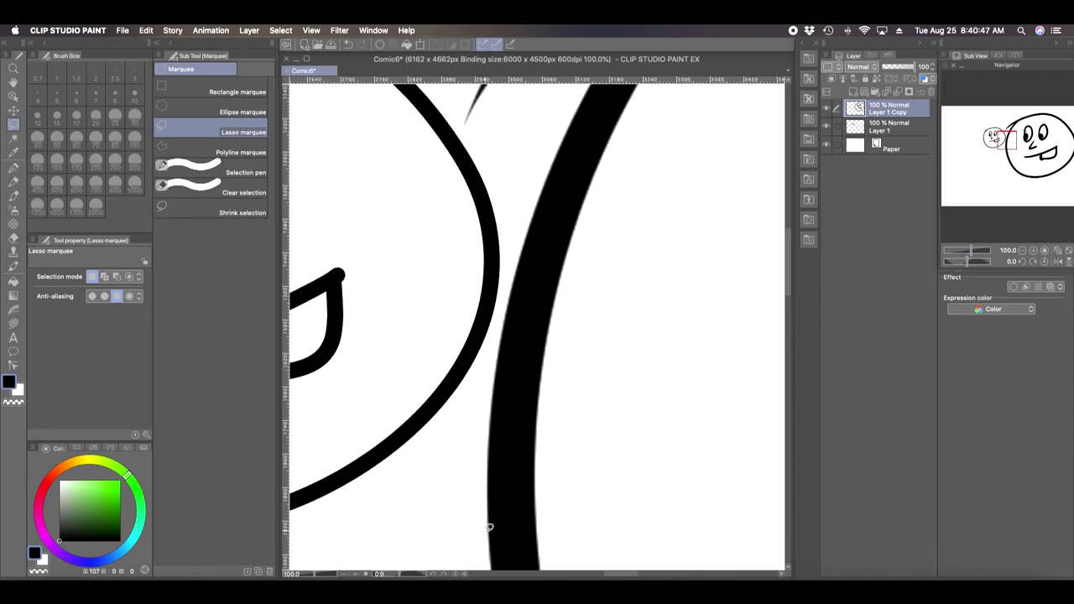
Draw a thick black G-pen stroke at size 100 beside the enlarged face's outline
left_click(14, 168)
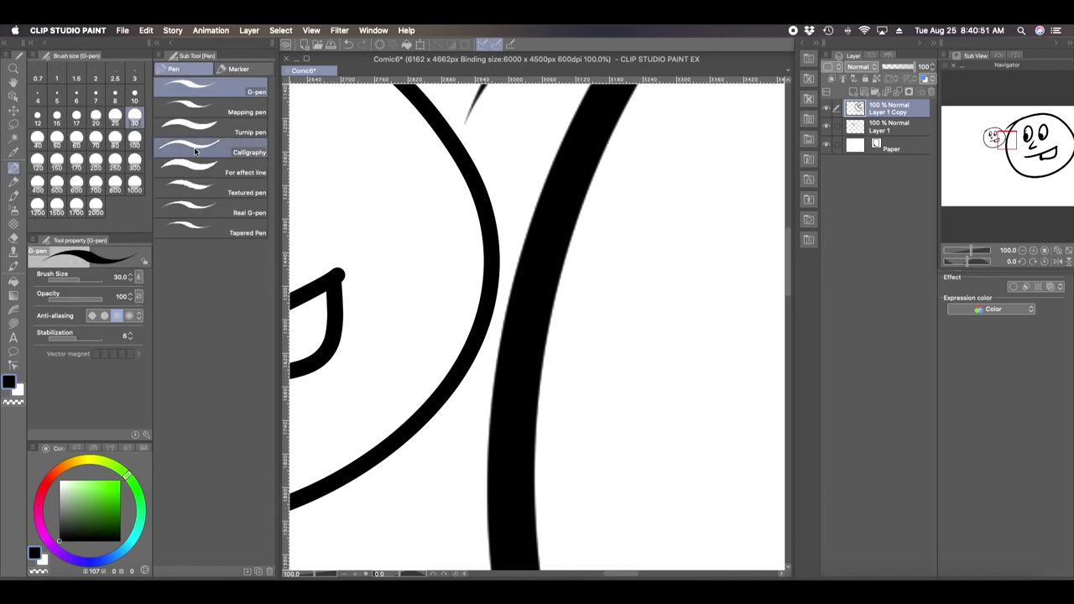
left_click(134, 144)
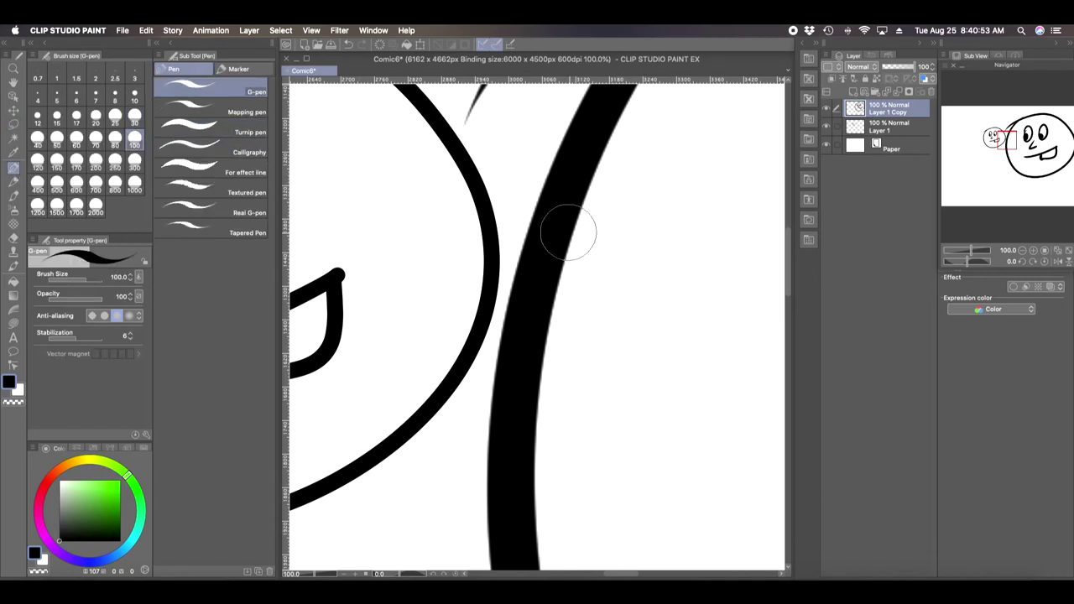
mouse_move(663, 167)
left_mouse_down()
mouse_move(623, 270)
mouse_move(610, 455)
left_mouse_up()
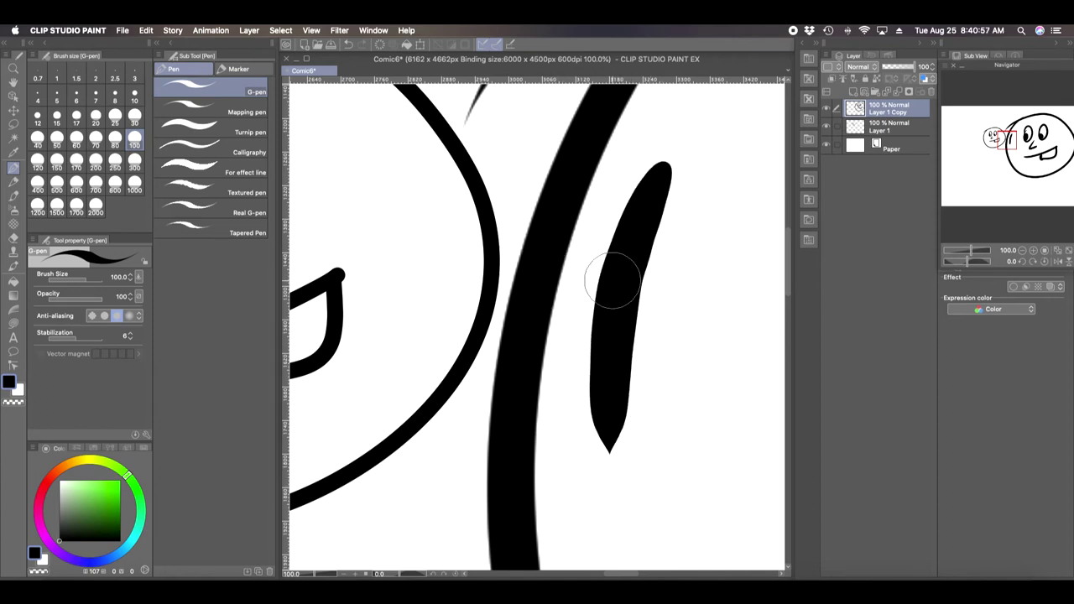
left_click_drag(966, 252, 978, 250)
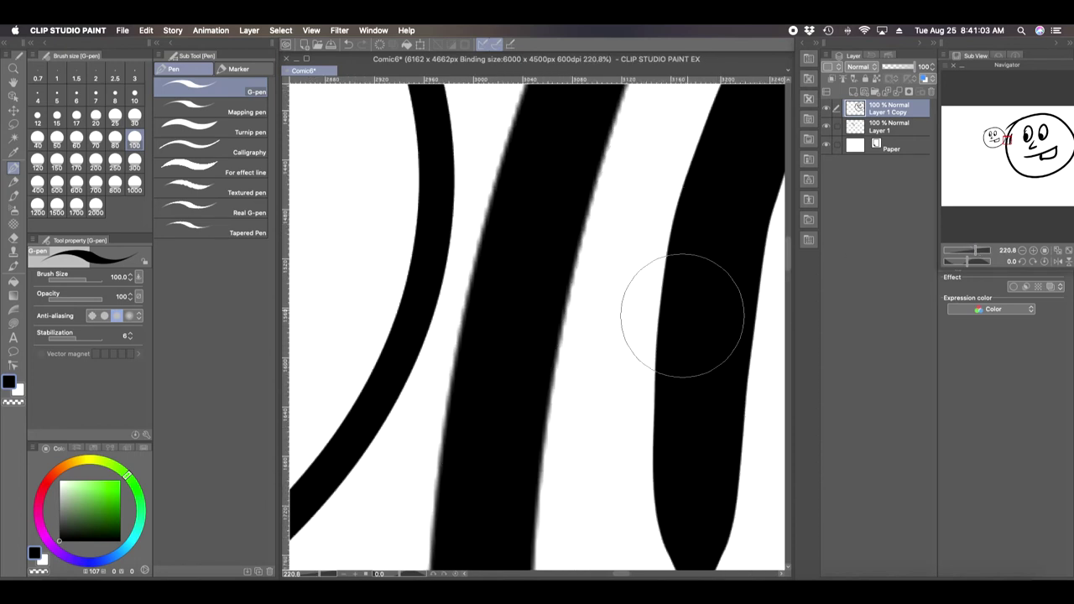
left_click_drag(976, 251, 963, 250)
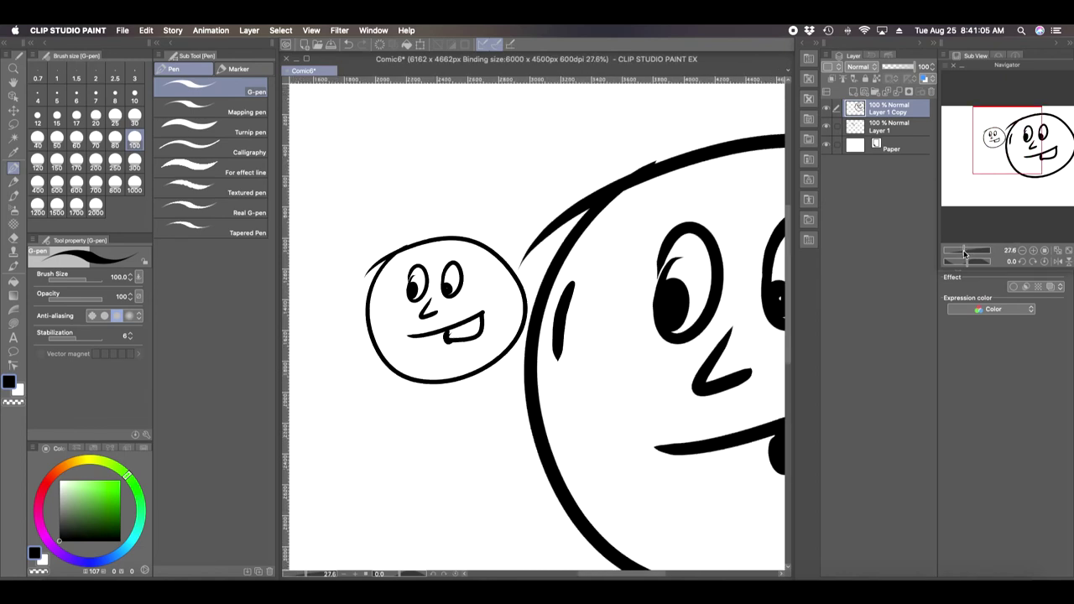
Delete the big face layer, Layer 1 Copy, and zoom out to the whole page
left_click(930, 92)
left_click(598, 249)
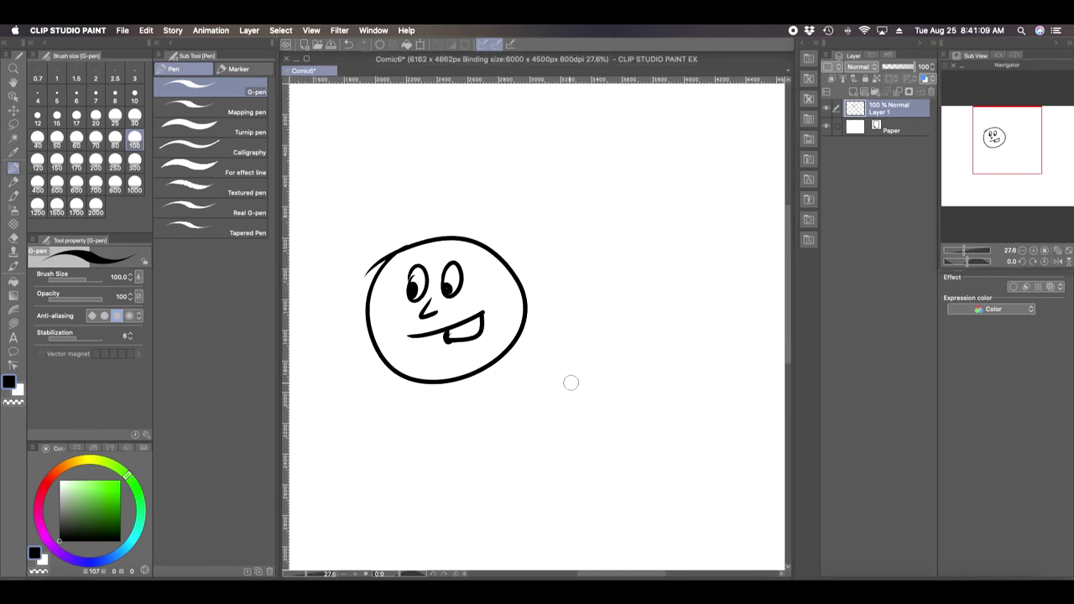
left_click_drag(963, 249, 960, 250)
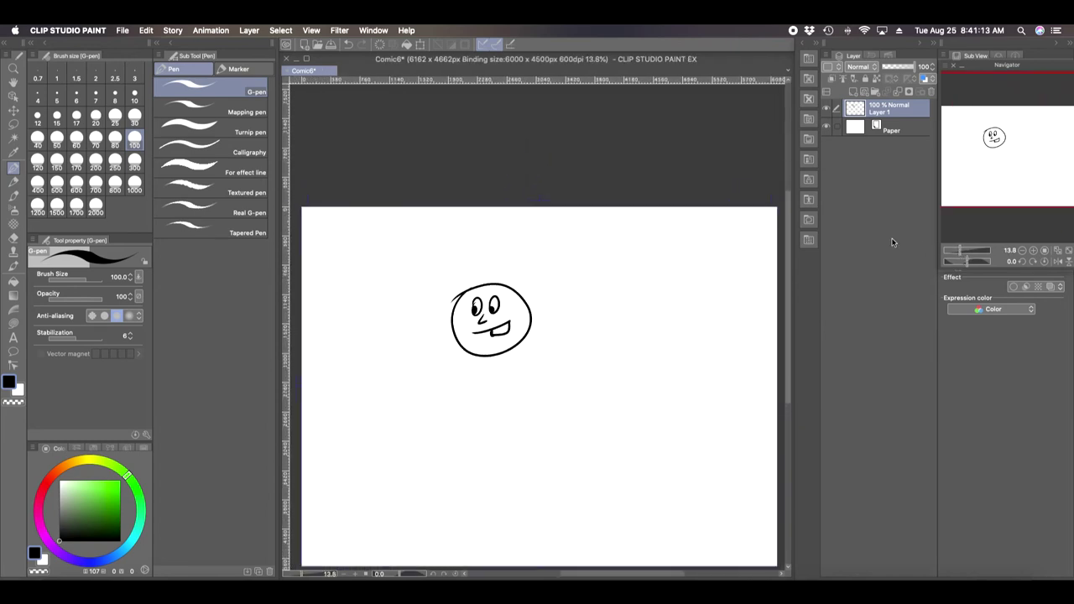
Convert the face layer to a vector layer, Layer 1 2, after adjusting the vector settings
left_click(254, 31)
left_click(302, 202)
left_click(555, 293)
left_click(539, 317)
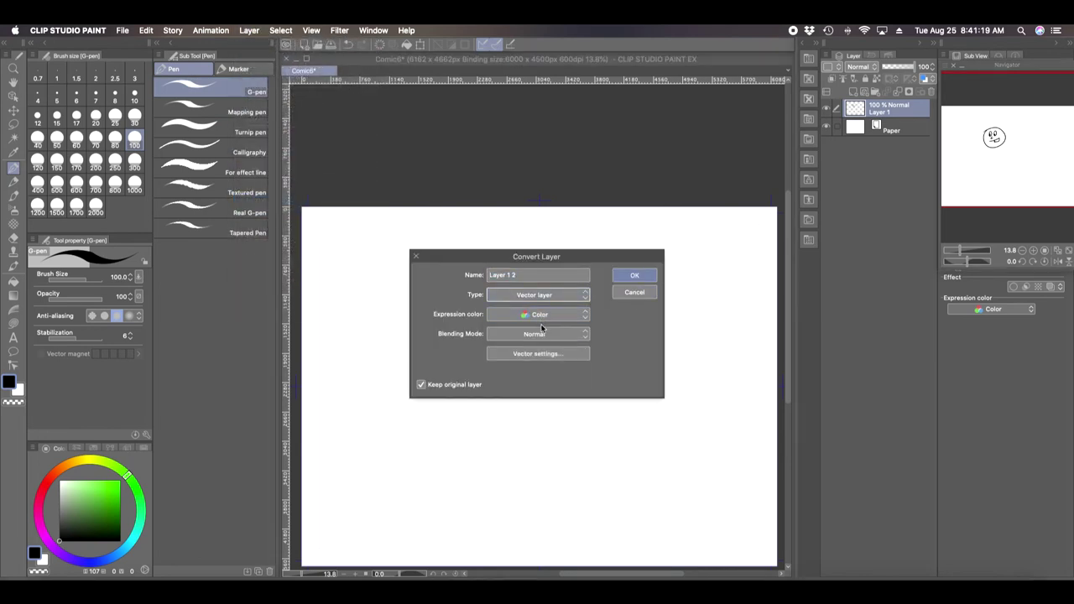
left_click(555, 356)
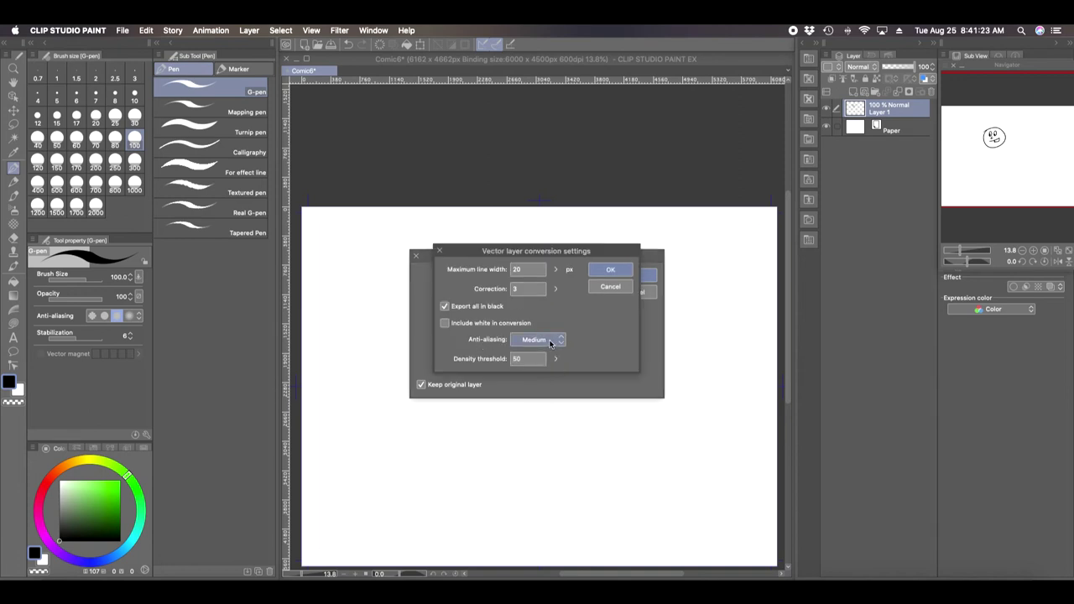
left_click(622, 270)
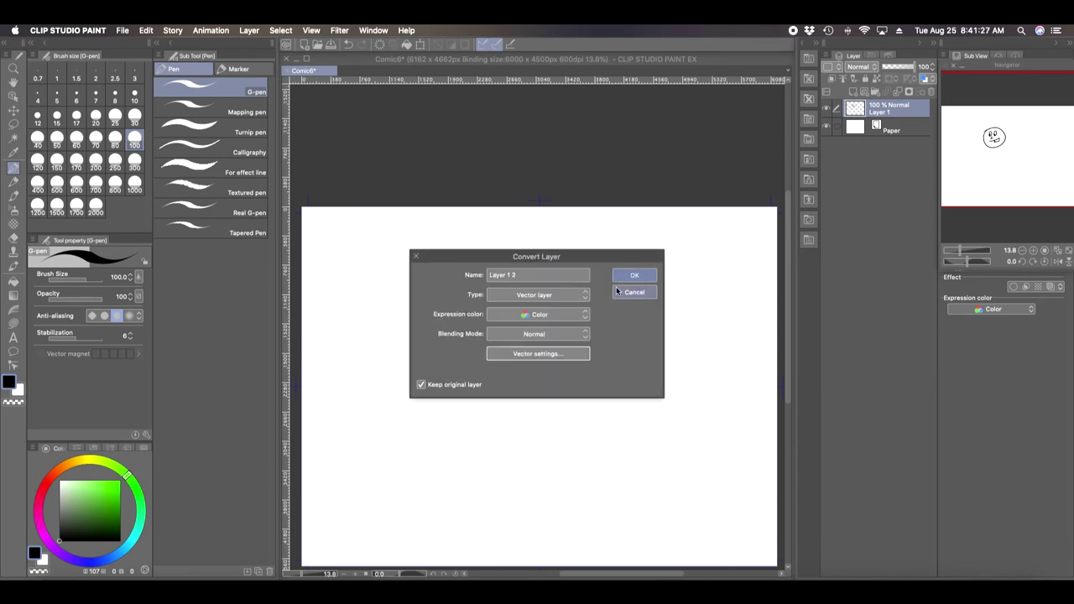
left_click(634, 277)
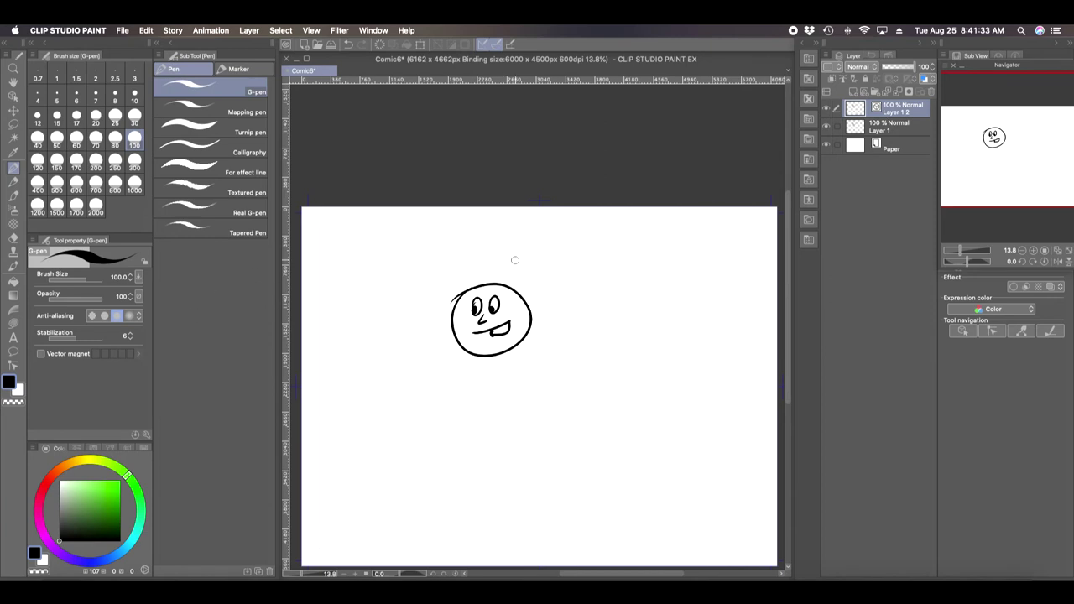
Lasso the vector face, enlarge it to 251% beside the original, commit, and deselect
left_click(14, 124)
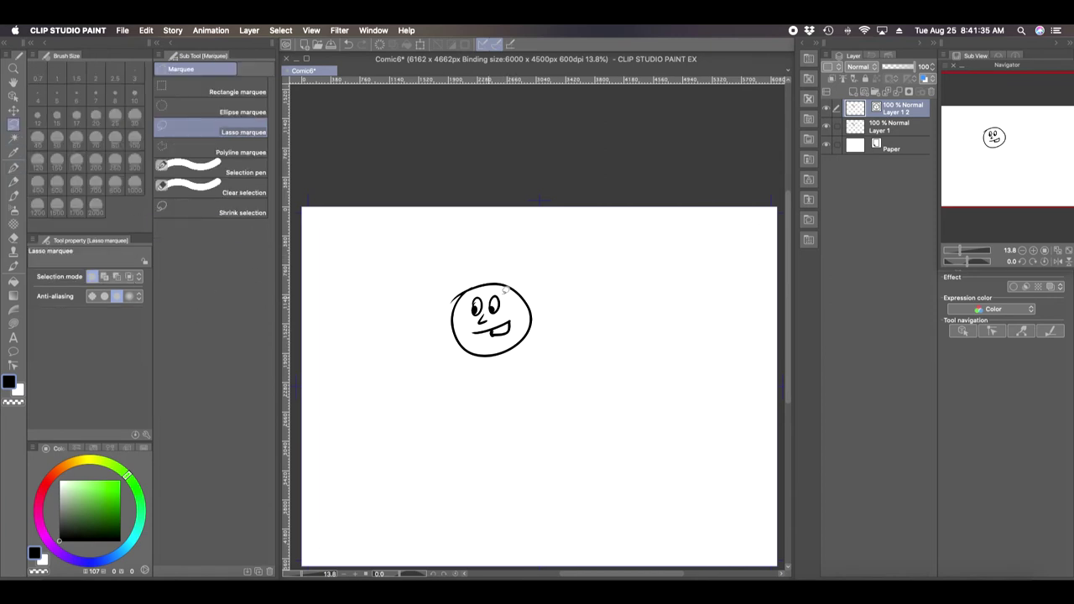
mouse_move(510, 254)
left_mouse_down()
mouse_move(415, 312)
mouse_move(544, 372)
mouse_move(500, 245)
left_mouse_up()
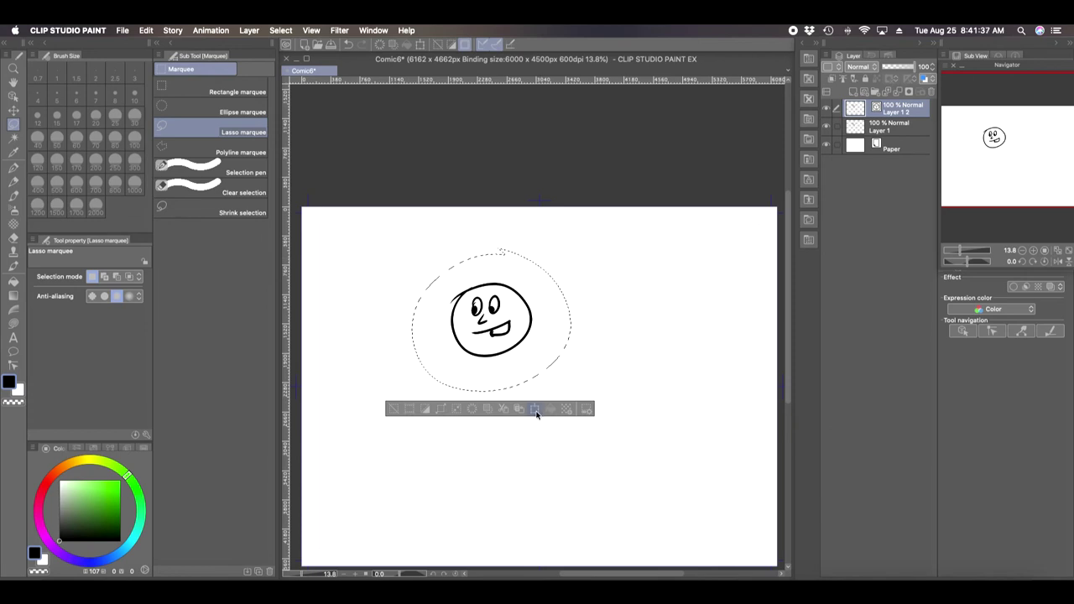
left_click(537, 411)
mouse_move(574, 338)
left_mouse_down()
mouse_move(757, 310)
mouse_move(812, 291)
left_mouse_up()
mouse_move(646, 142)
left_mouse_down()
mouse_move(680, 150)
mouse_move(663, 141)
left_mouse_up()
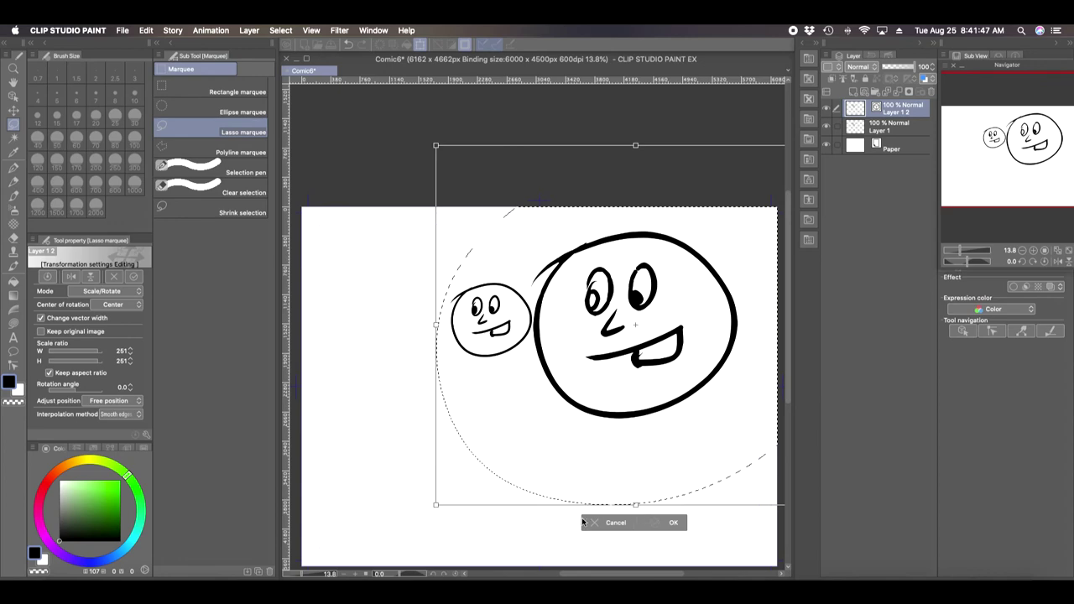
key("Return")
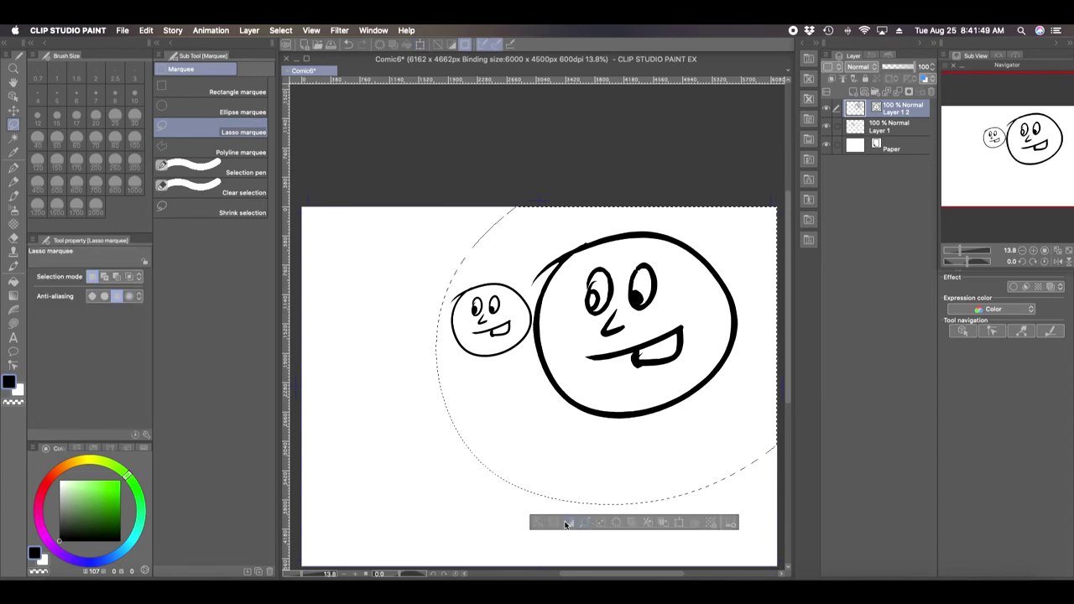
left_click(541, 517)
scroll(973, 240, "up", 10)
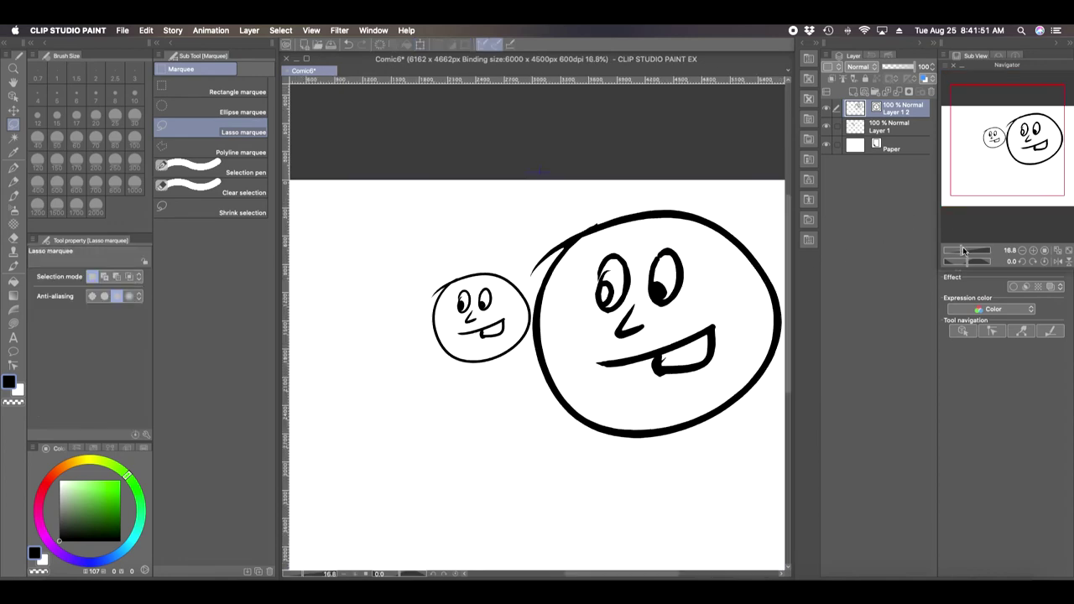
scroll(975, 238, "up", 3)
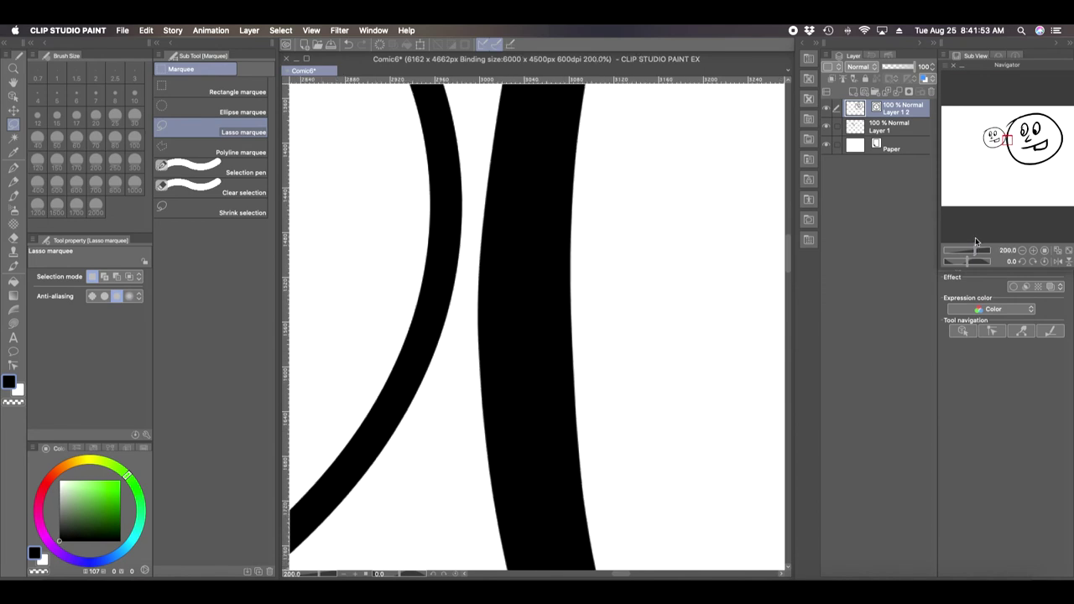
left_click(19, 170)
left_click_drag(666, 138, 674, 411)
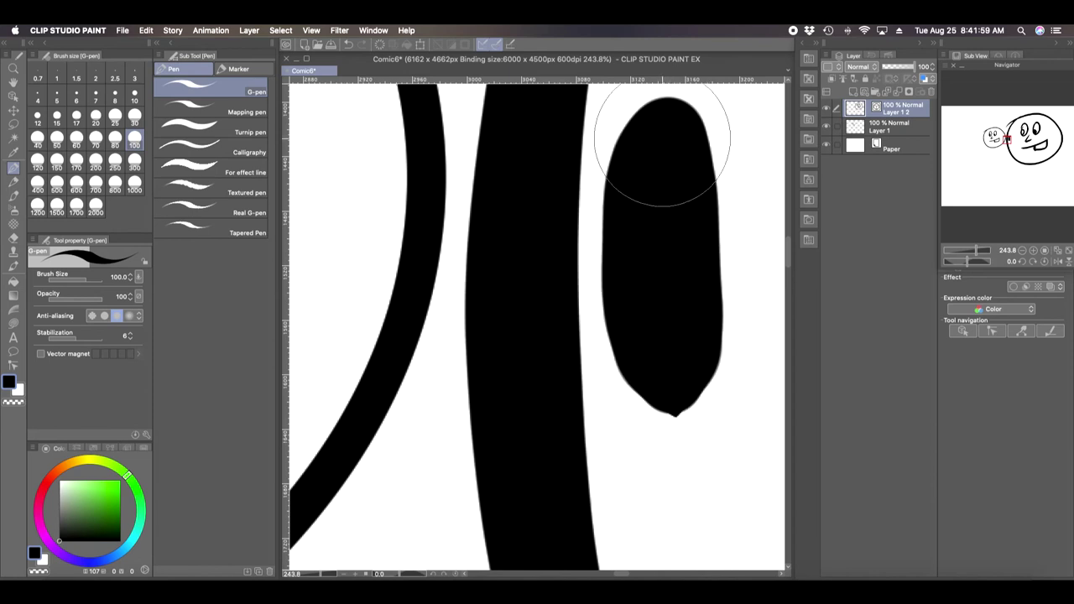
left_click(348, 43)
mouse_move(673, 145)
left_mouse_down()
mouse_move(668, 327)
mouse_move(682, 470)
left_mouse_up()
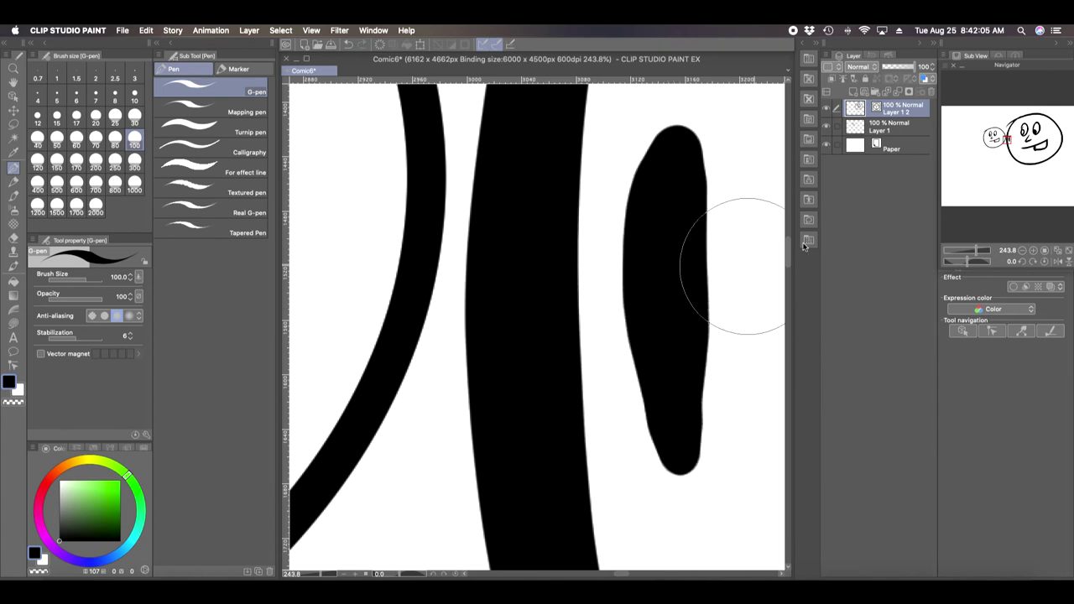
left_click_drag(970, 249, 966, 250)
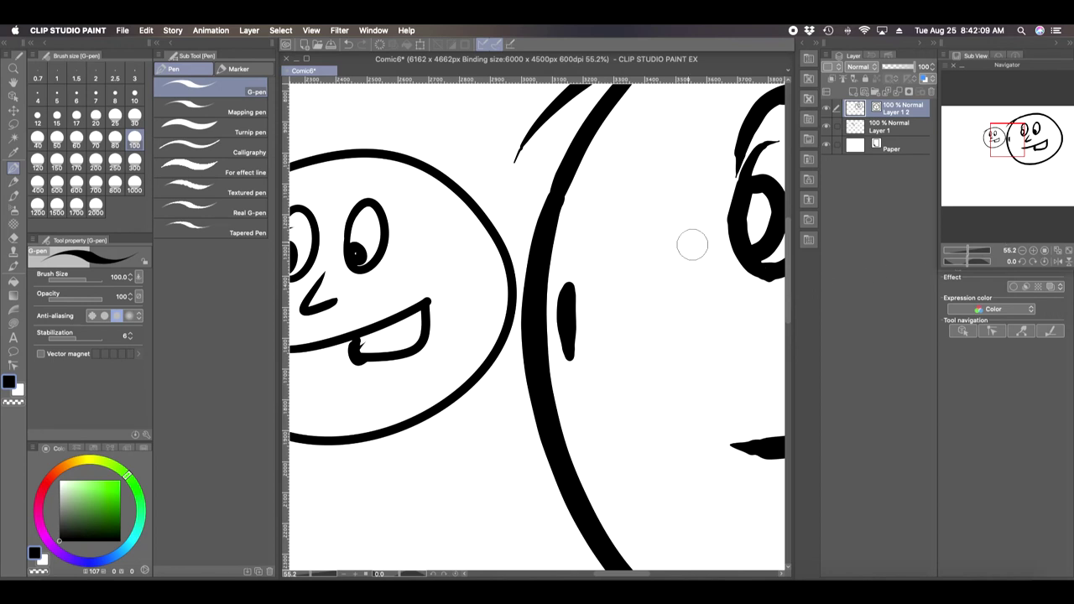
left_click(351, 44)
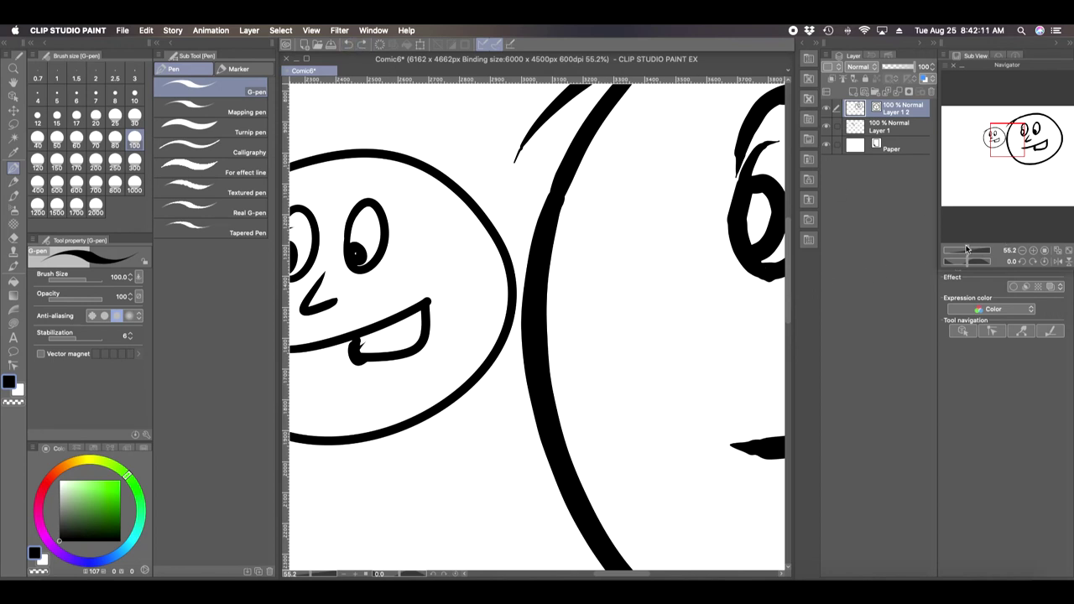
left_click_drag(966, 248, 964, 249)
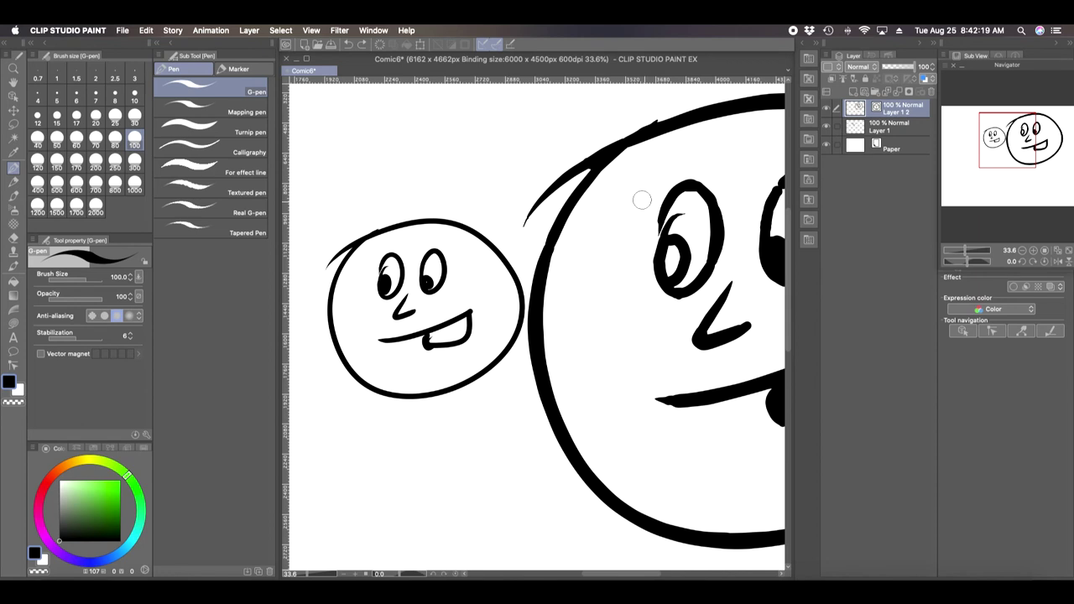
Convert the vector layer to a raster copy, Layer 1 2 2, keeping the original layer
left_click(249, 31)
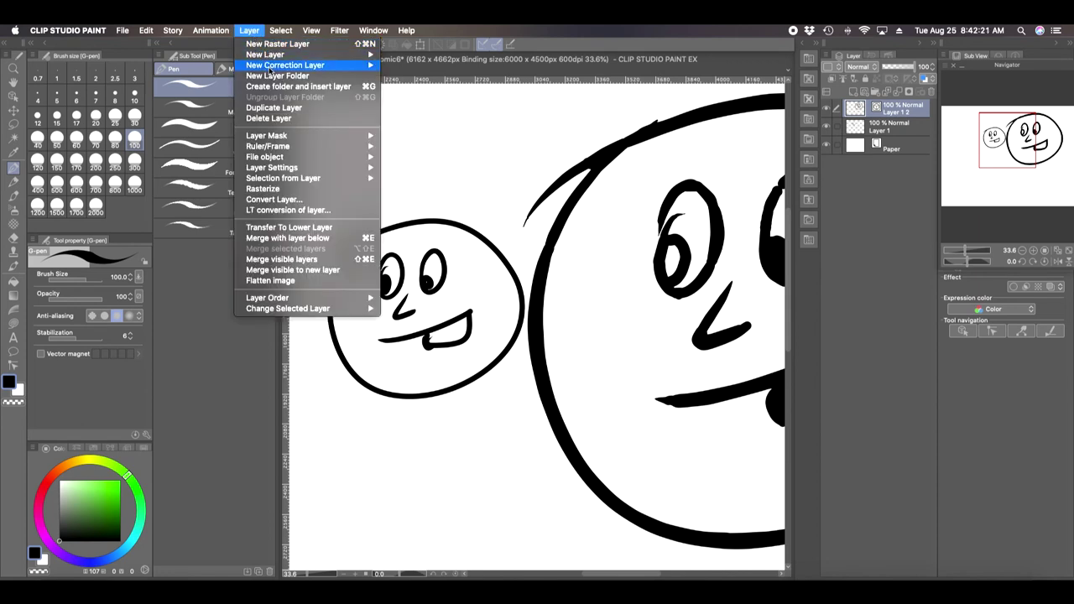
left_click(296, 201)
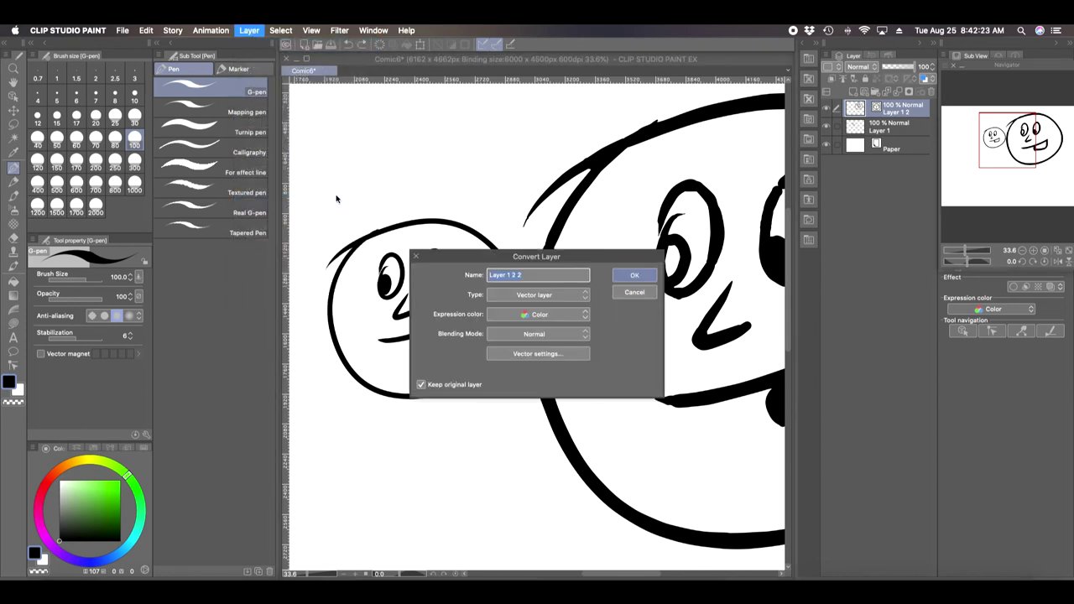
left_click(546, 297)
left_click(566, 308)
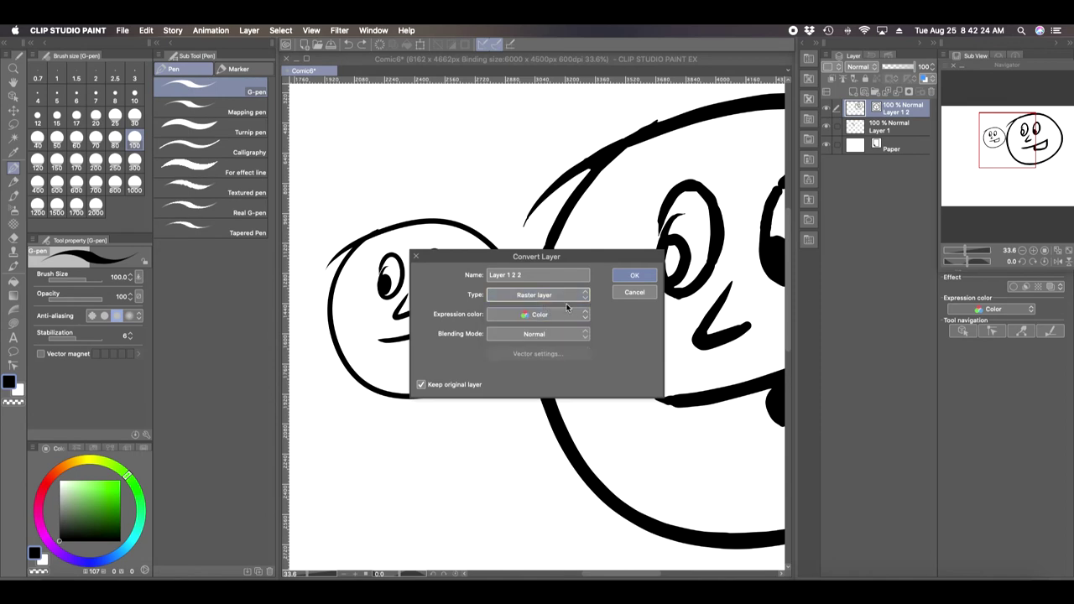
left_click(635, 276)
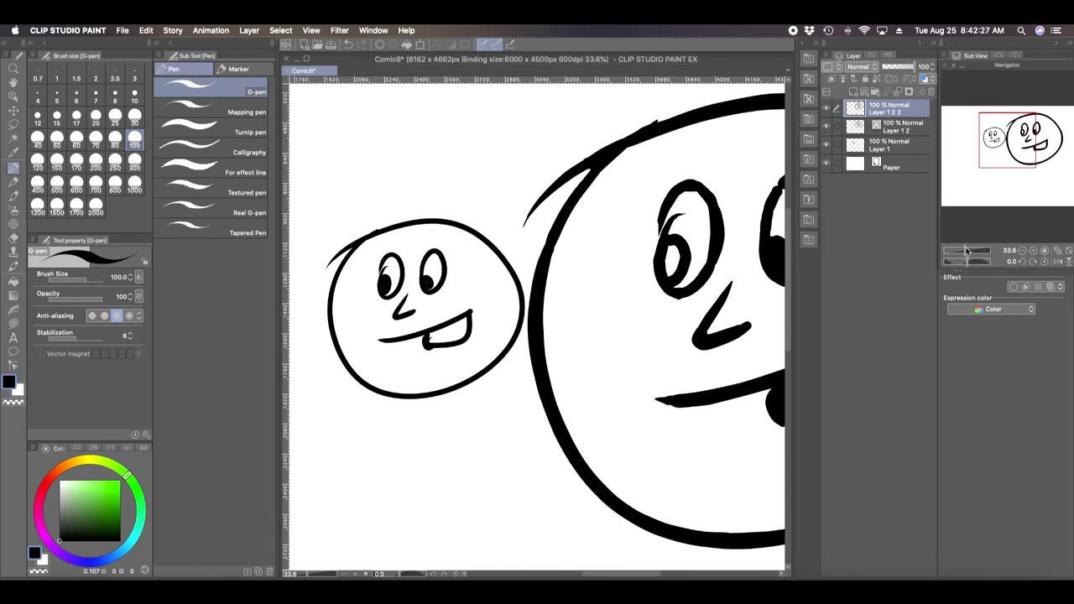
Fill the big face's pupil solid black and thicken its eye rim with the G-pen
left_click_drag(967, 250, 978, 250)
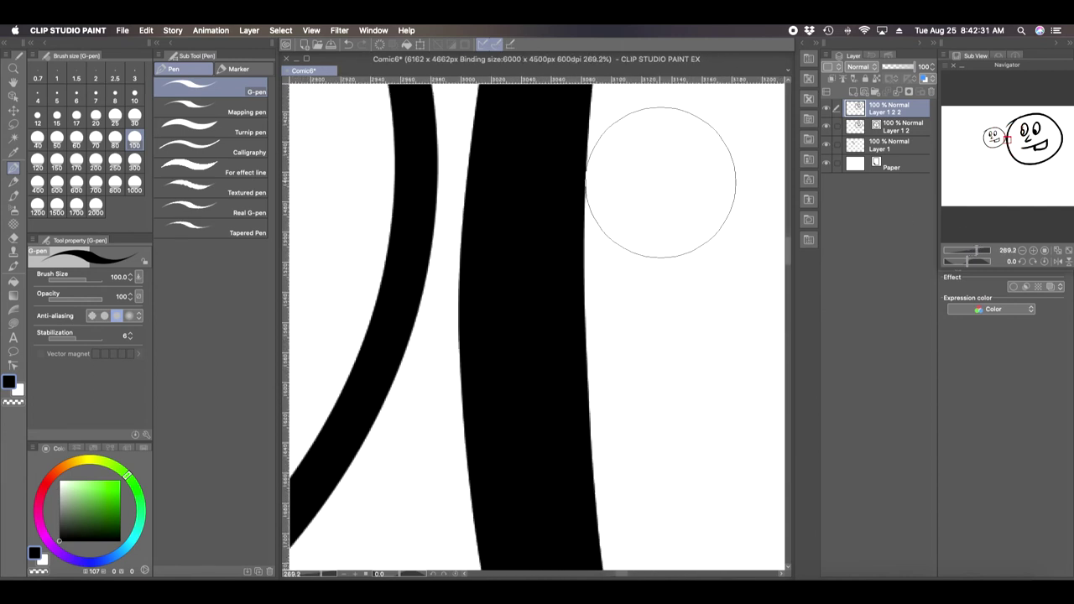
left_click_drag(660, 134, 664, 460)
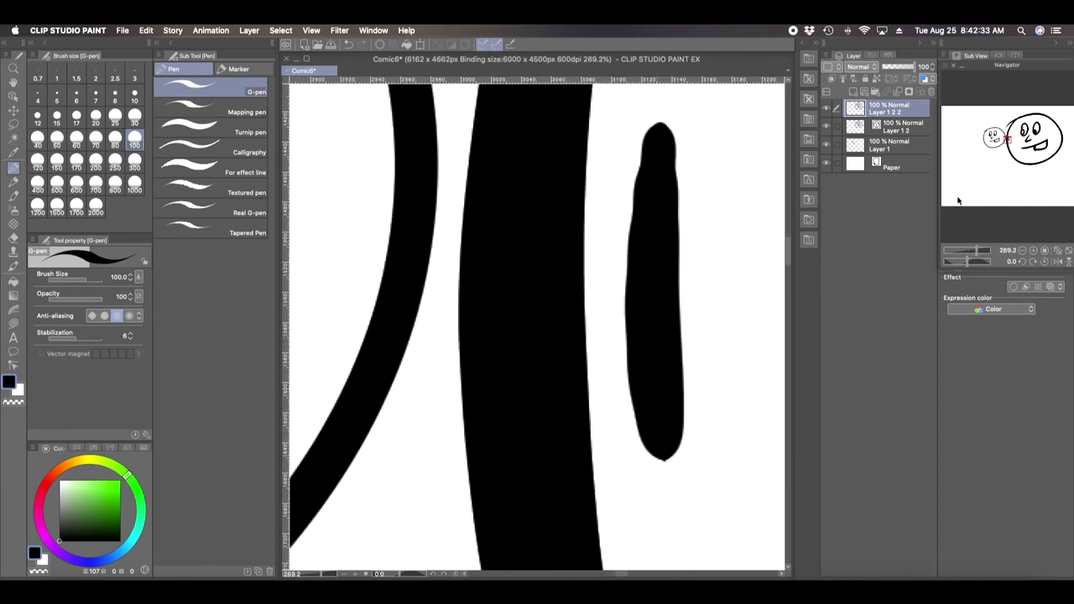
left_click(349, 45)
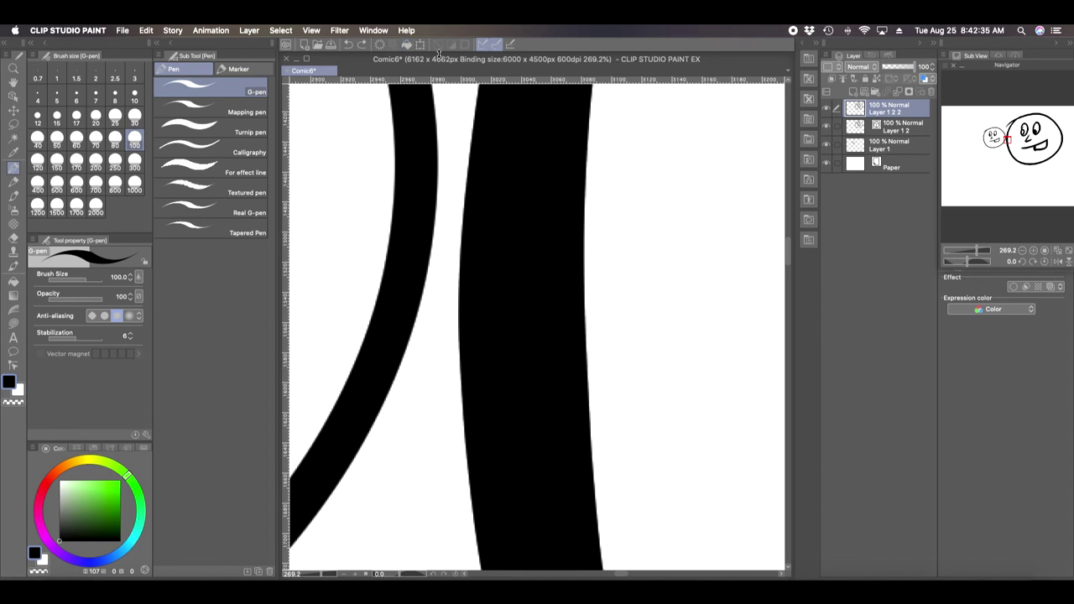
left_click_drag(975, 247, 966, 248)
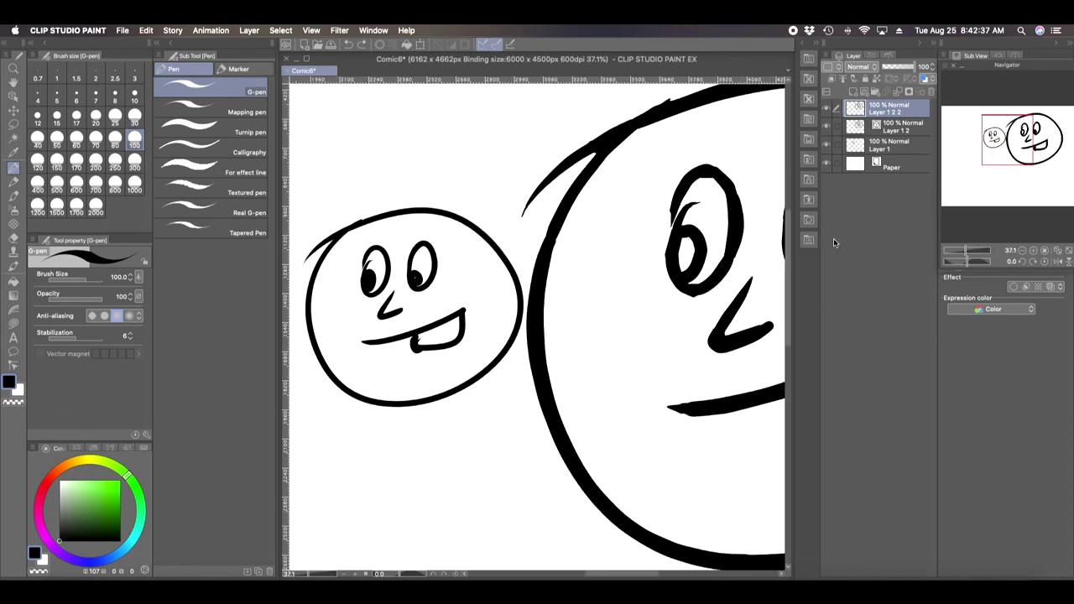
left_click_drag(686, 242, 688, 236)
left_click_drag(677, 199, 668, 252)
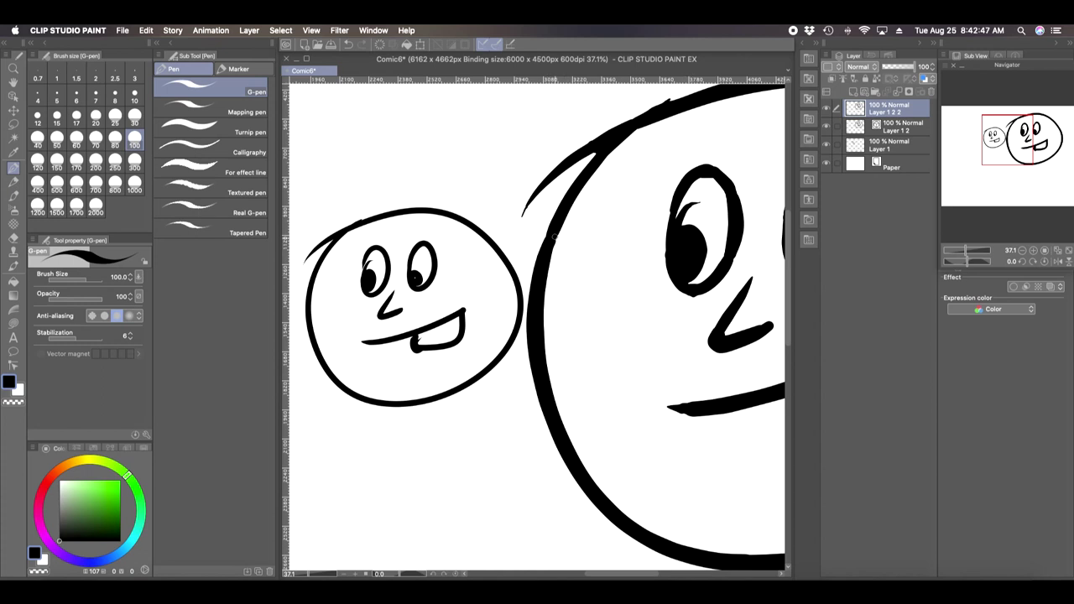
Pick the Hard eraser and toggle Layer 1 2 and Layer 1 2 2 visibility to compare outlines
left_click(14, 238)
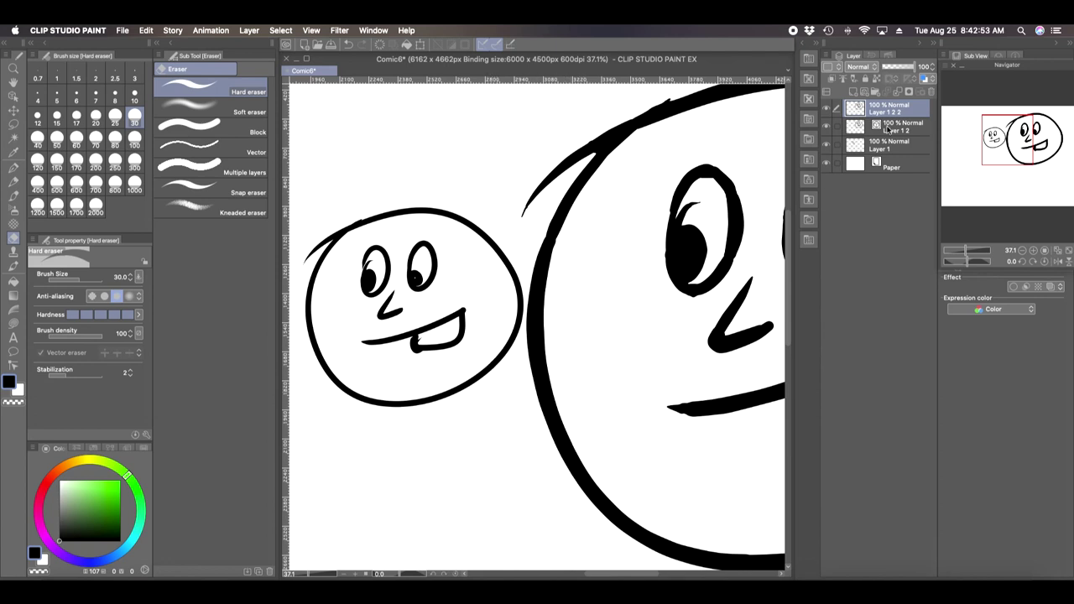
left_click(825, 126)
left_click(826, 126)
left_click(826, 108)
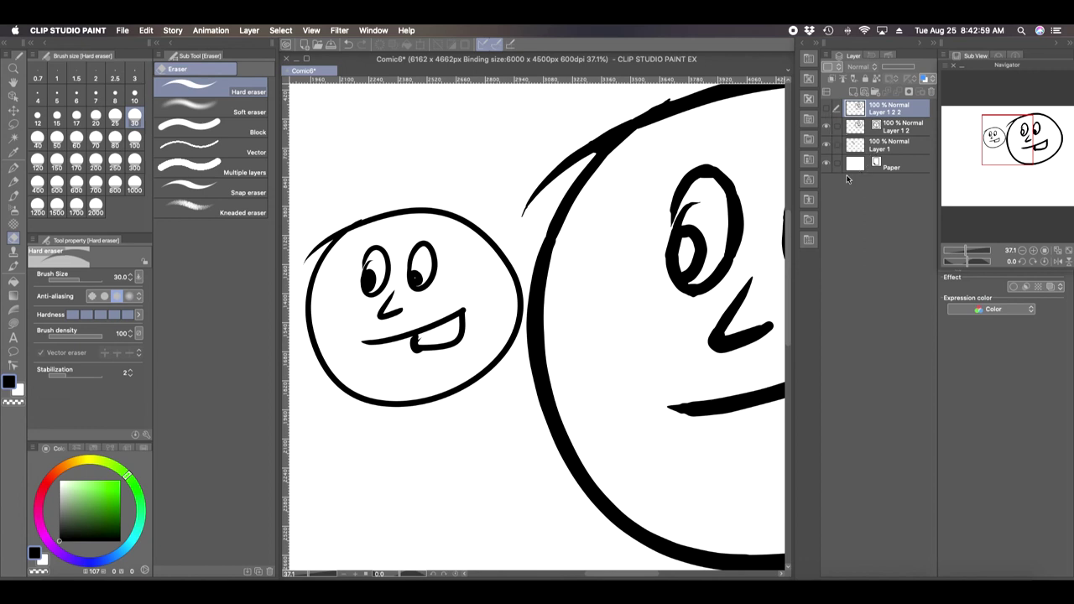
left_click(827, 127)
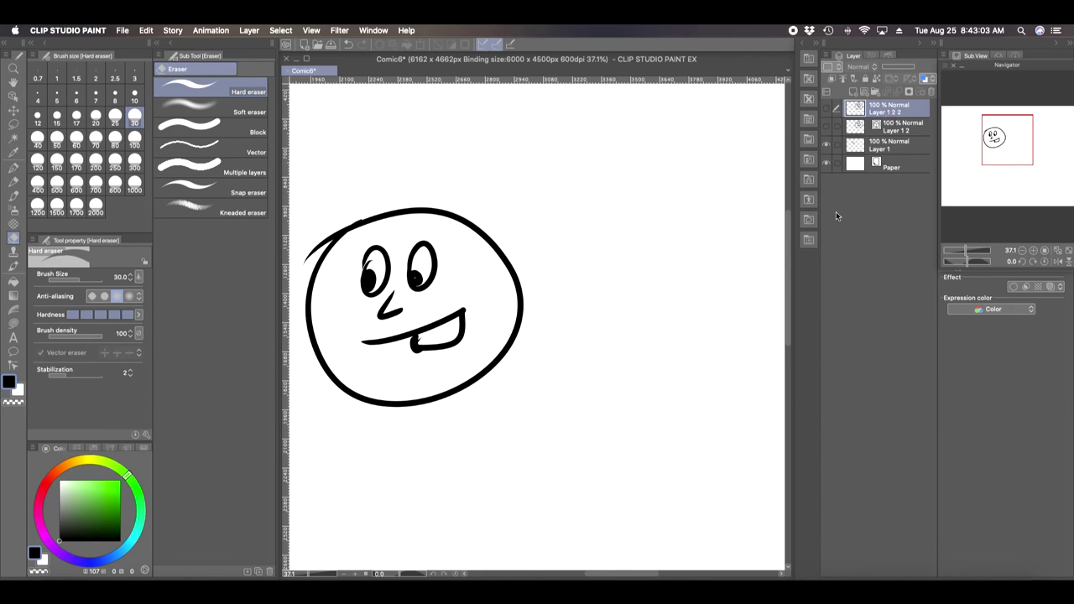
left_click(827, 108)
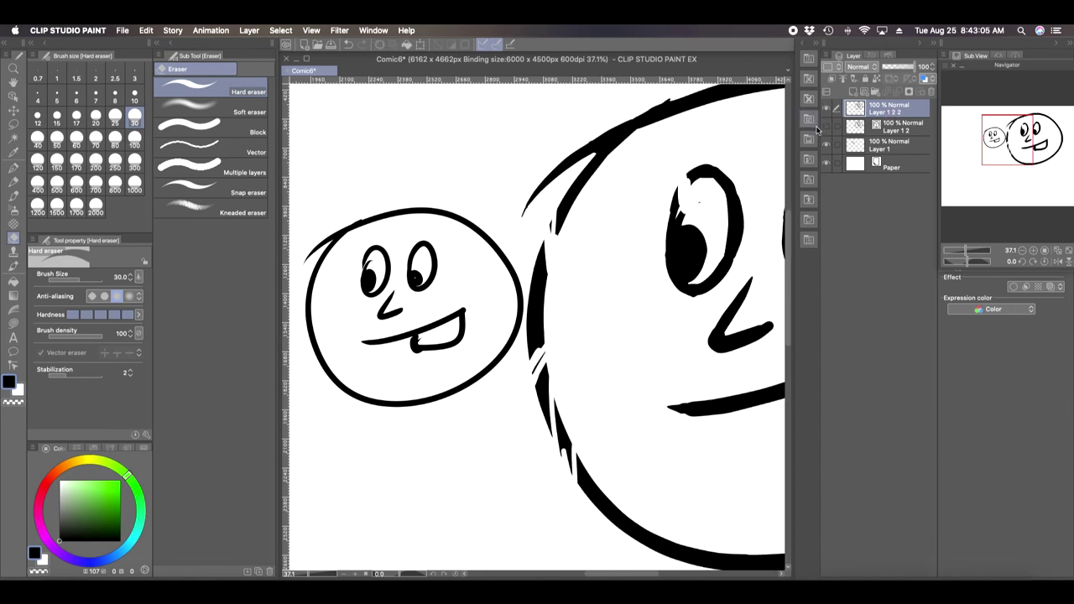
Undo the stray erasures in the big face's eye outline
left_click(351, 46)
left_click(351, 45)
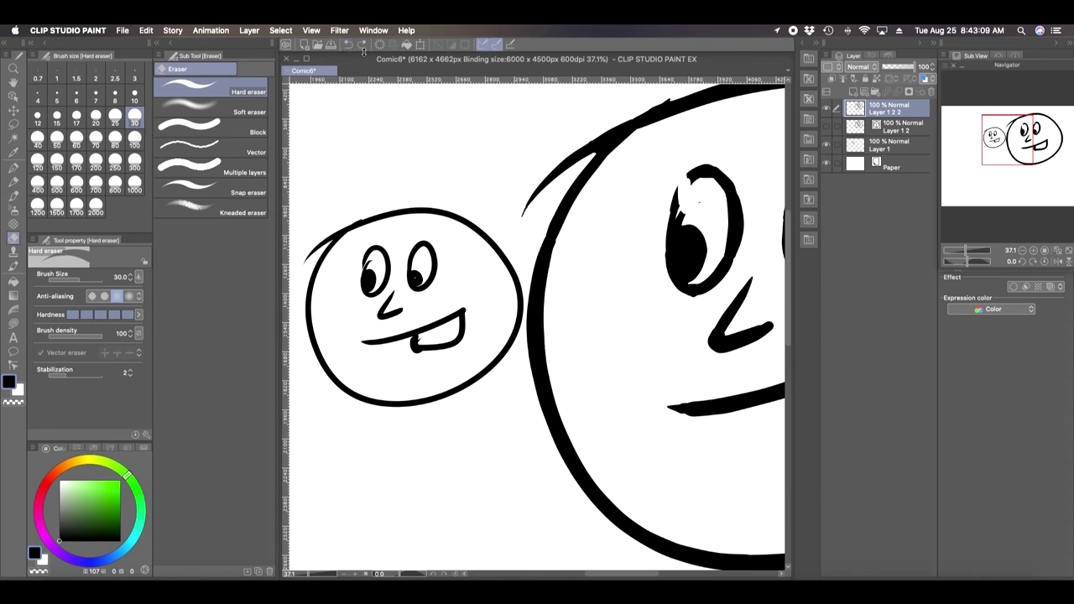
left_click(349, 46)
left_click(351, 45)
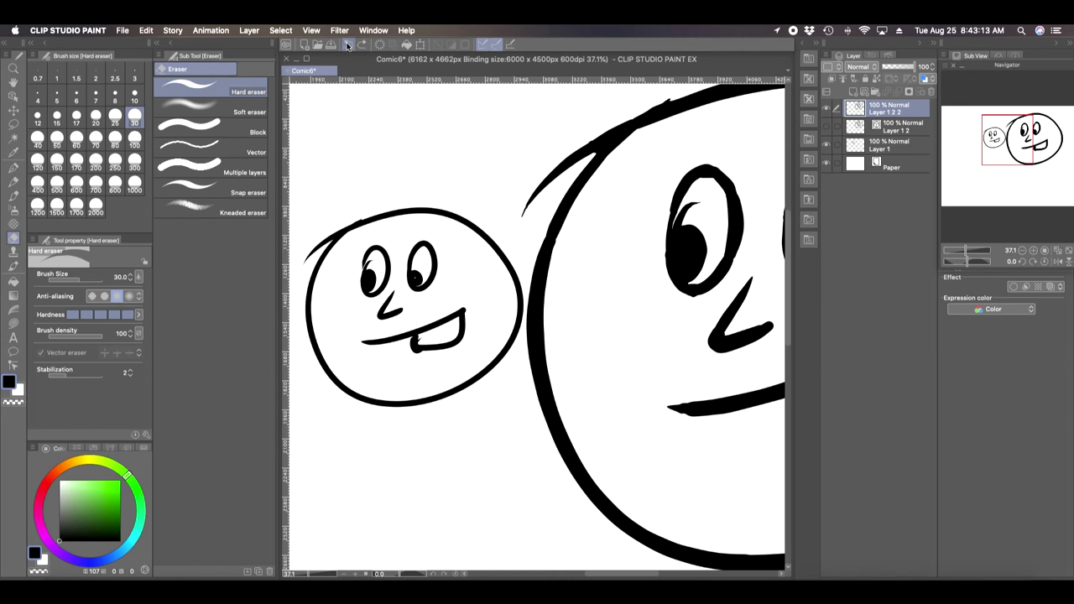
left_click(348, 45)
left_click(349, 46)
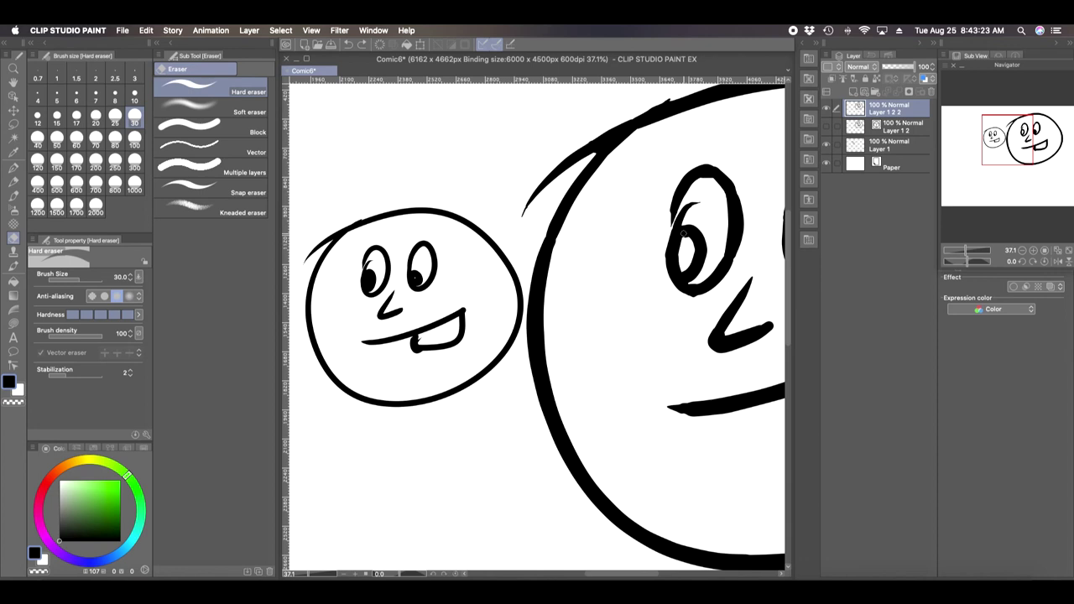
Erase part of the inner eye stroke and redraw a solid black pupil with the G-pen
left_click_drag(683, 232, 681, 259)
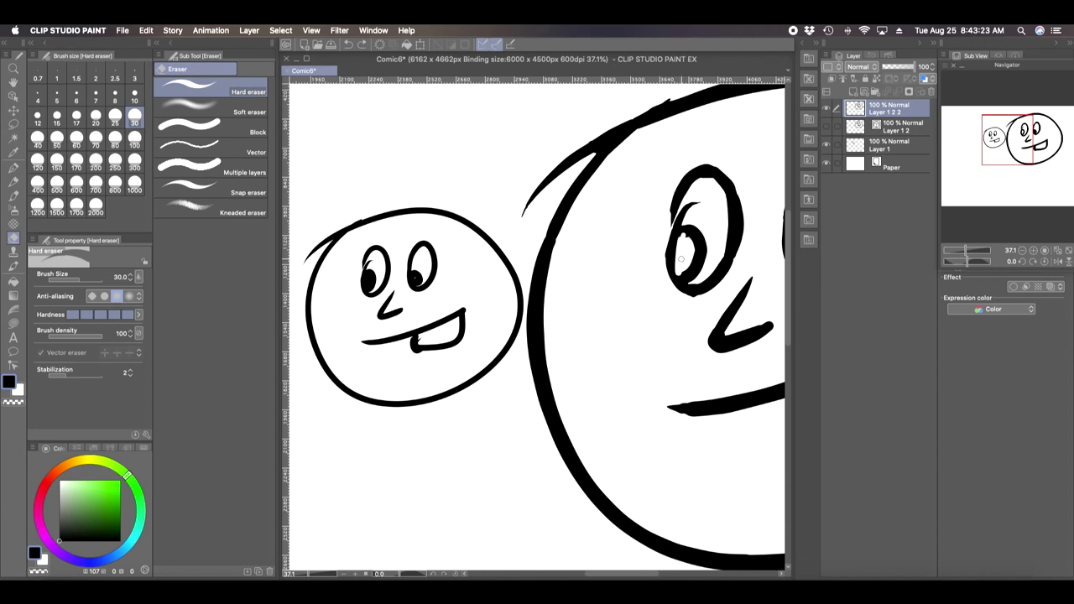
left_click(13, 167)
left_click_drag(690, 239, 687, 256)
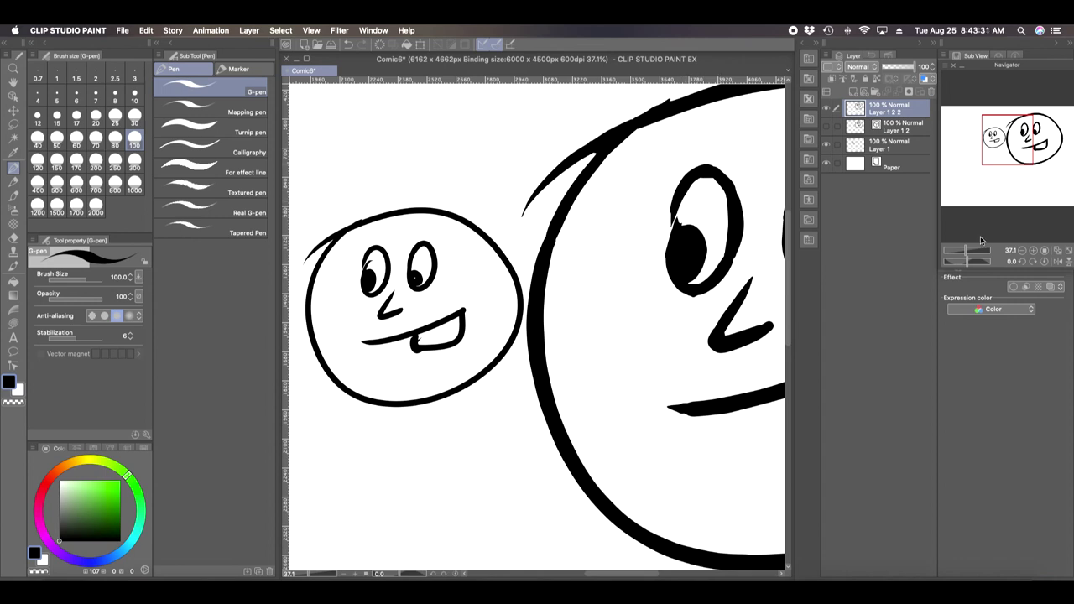
left_click_drag(965, 250, 946, 258)
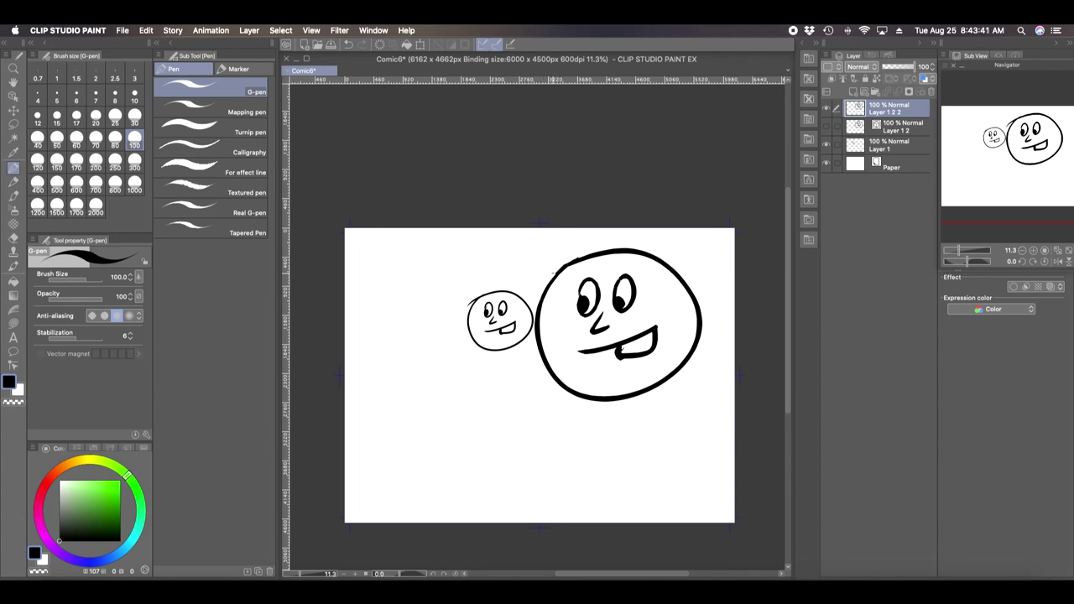
left_click(962, 250)
left_click_drag(962, 250, 972, 243)
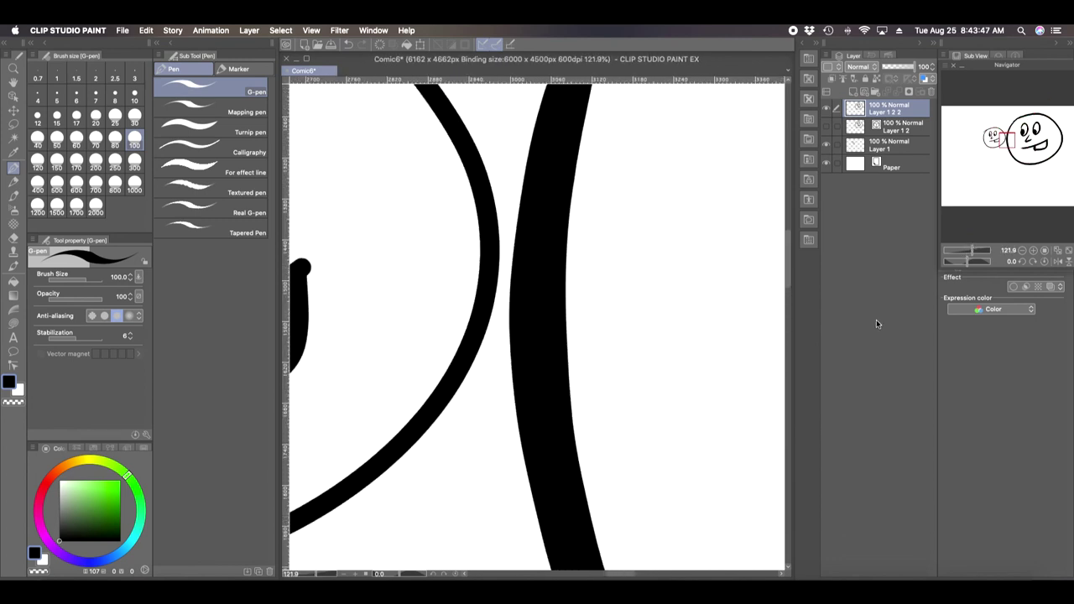